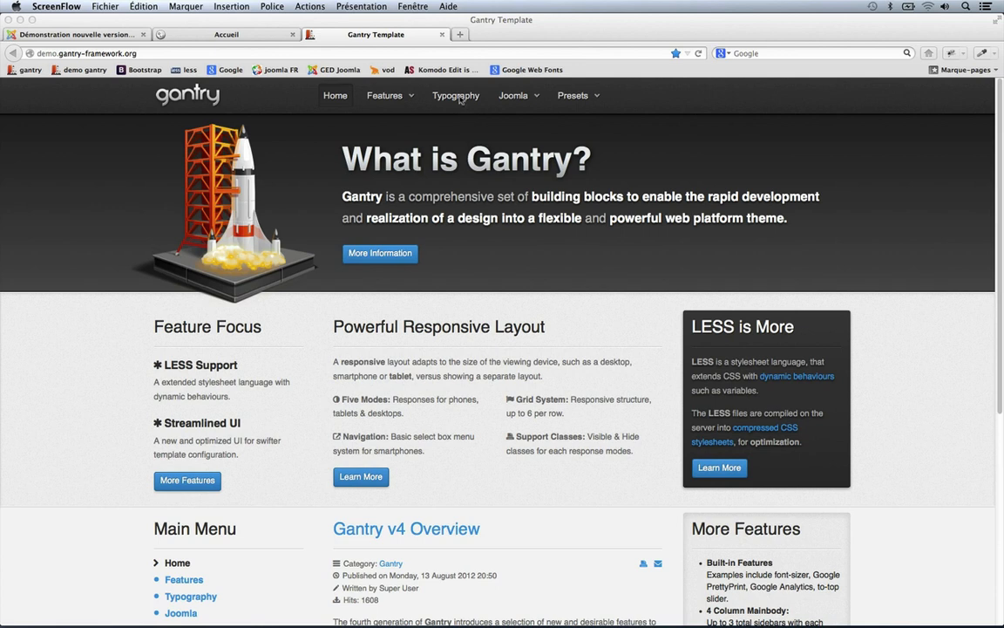
Examine the Gantry demo's Typography page from headings to addresses, including the notice styles, and the article on the local site's home page
click(460, 100)
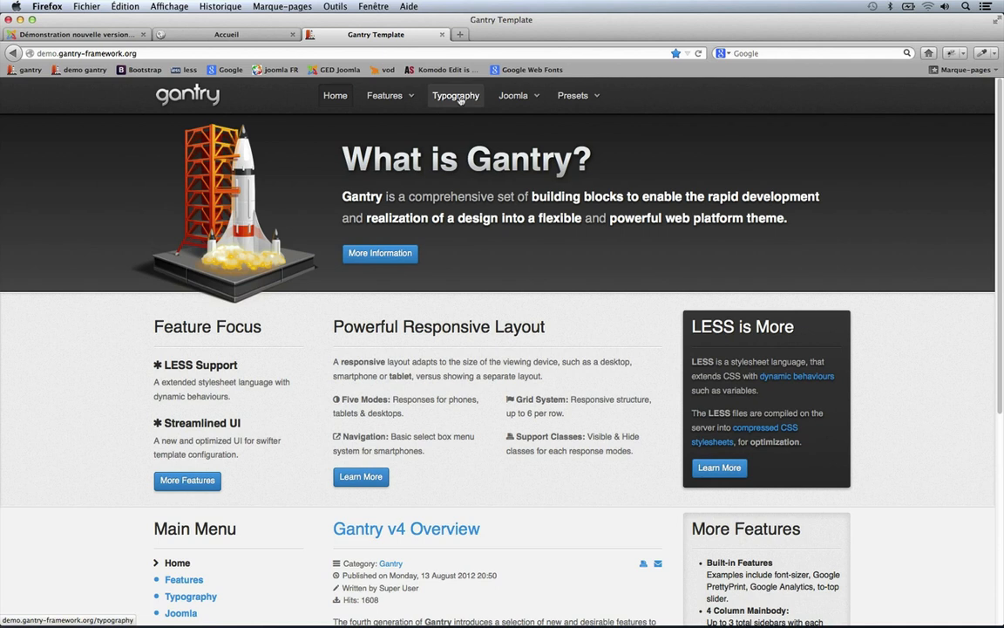
click(459, 98)
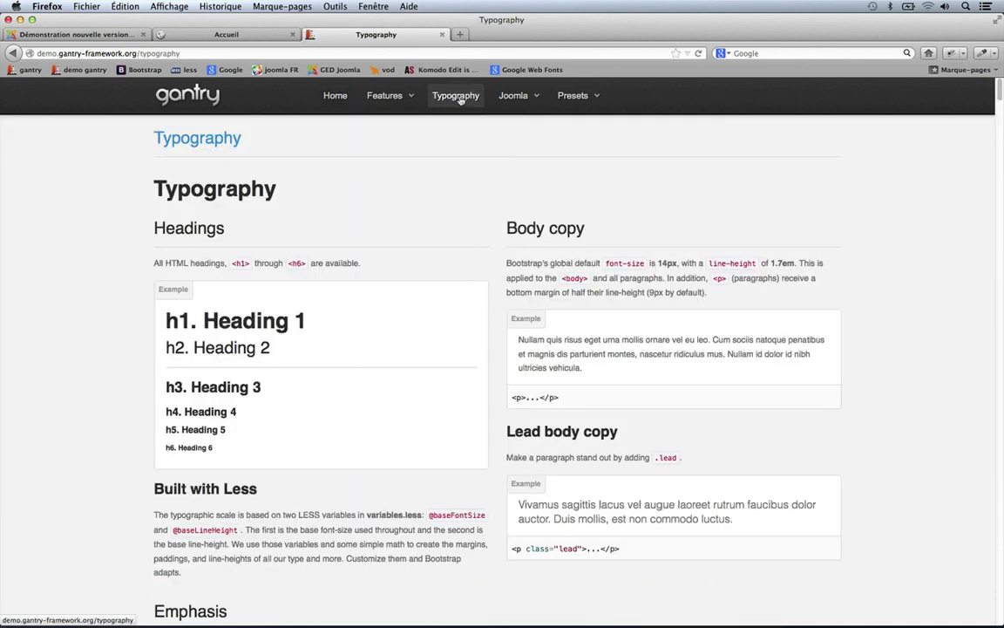
scroll(634, 229, down, 4)
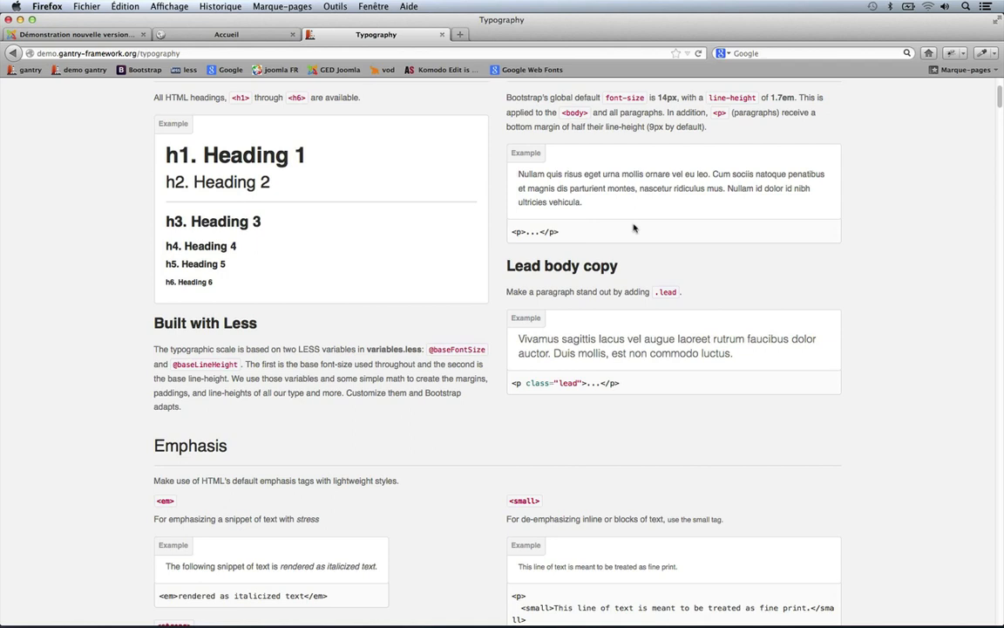
scroll(634, 227, down, 10)
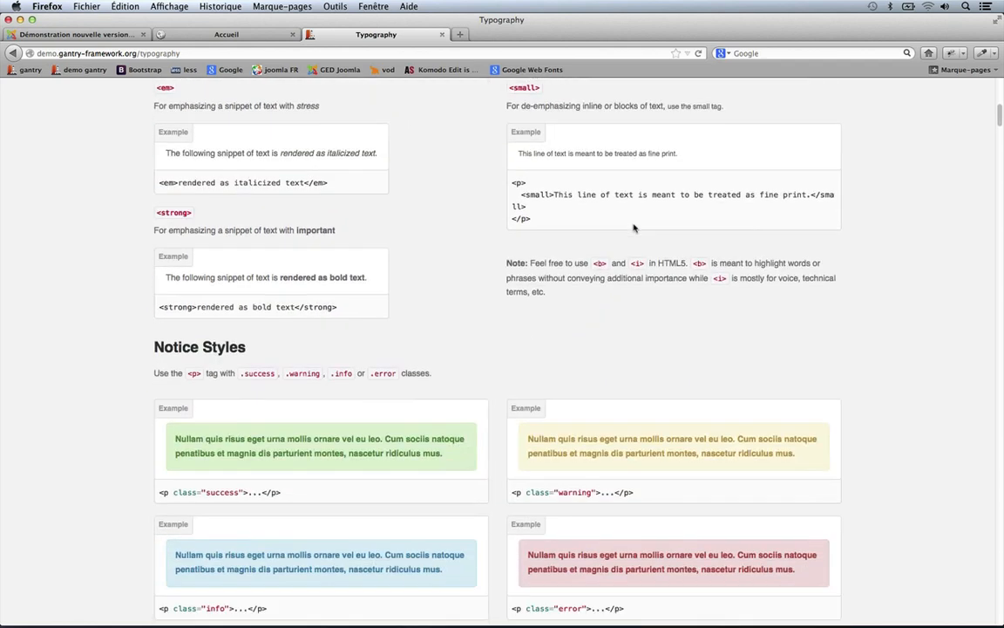
scroll(633, 226, down, 2)
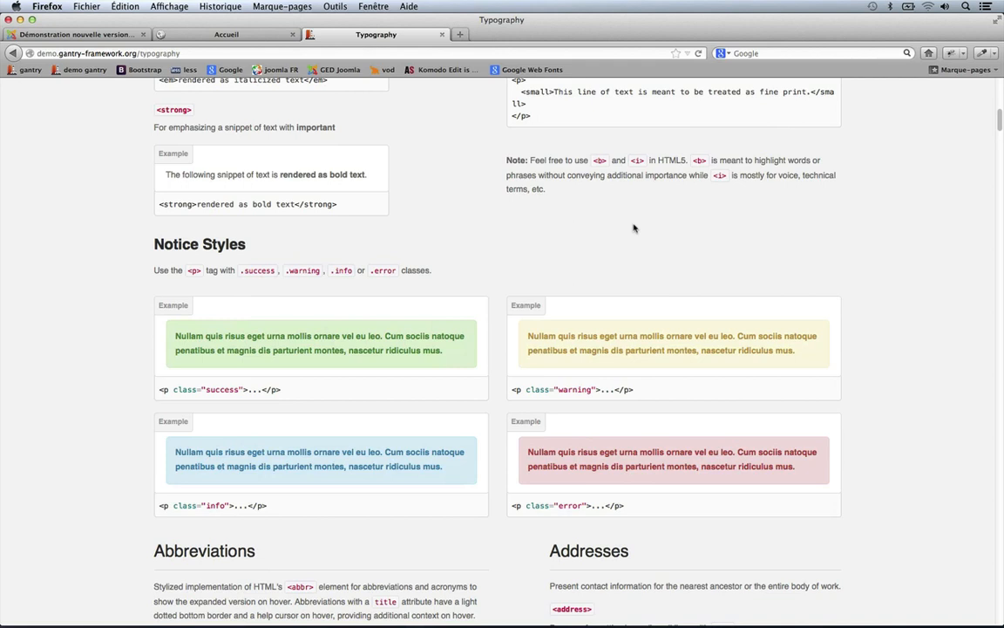
scroll(634, 227, down, 6)
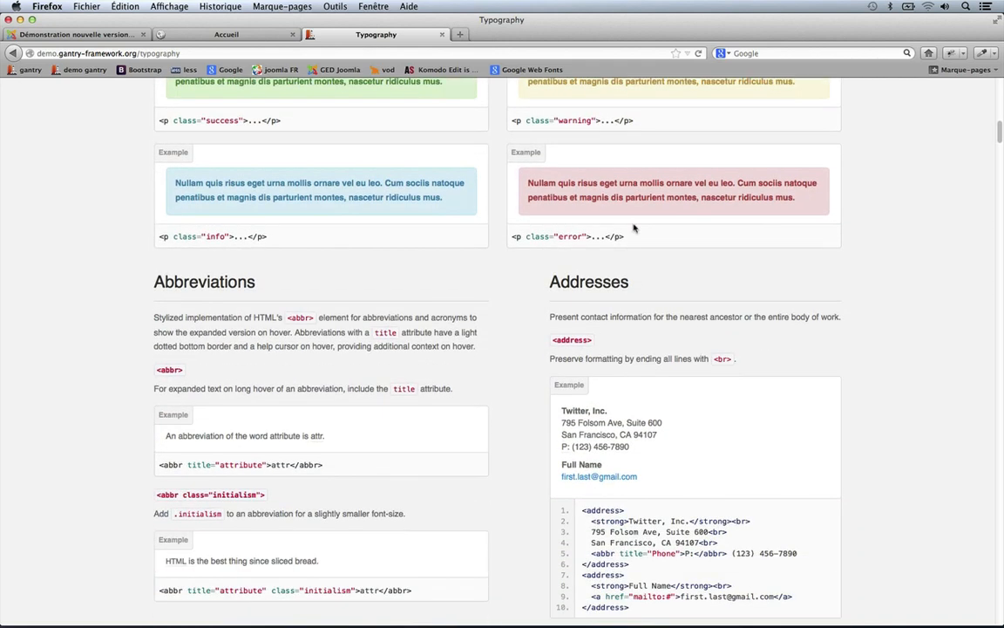
scroll(634, 227, down, 1)
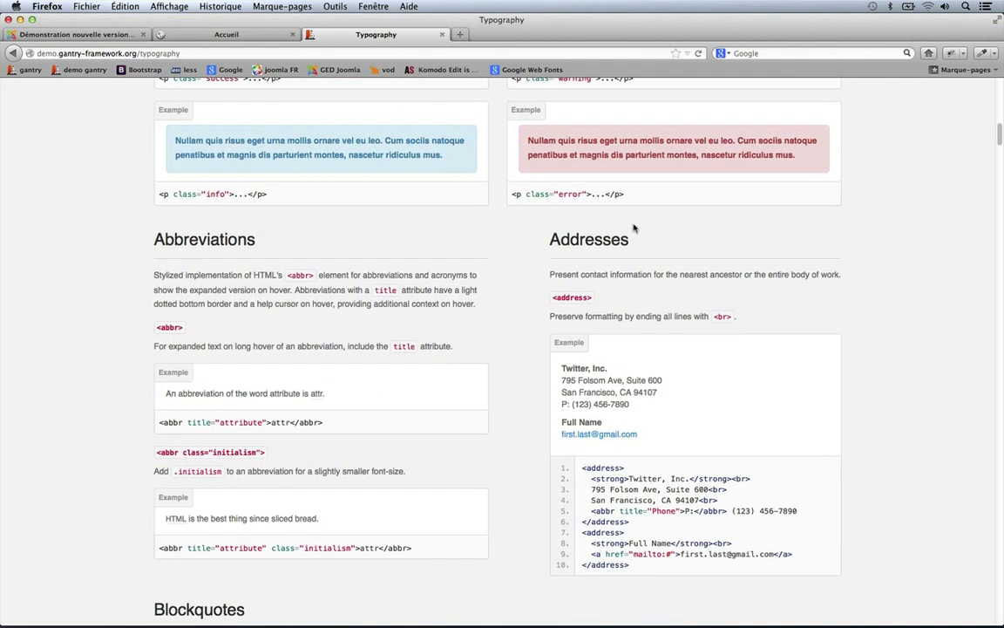
scroll(634, 227, up, 6)
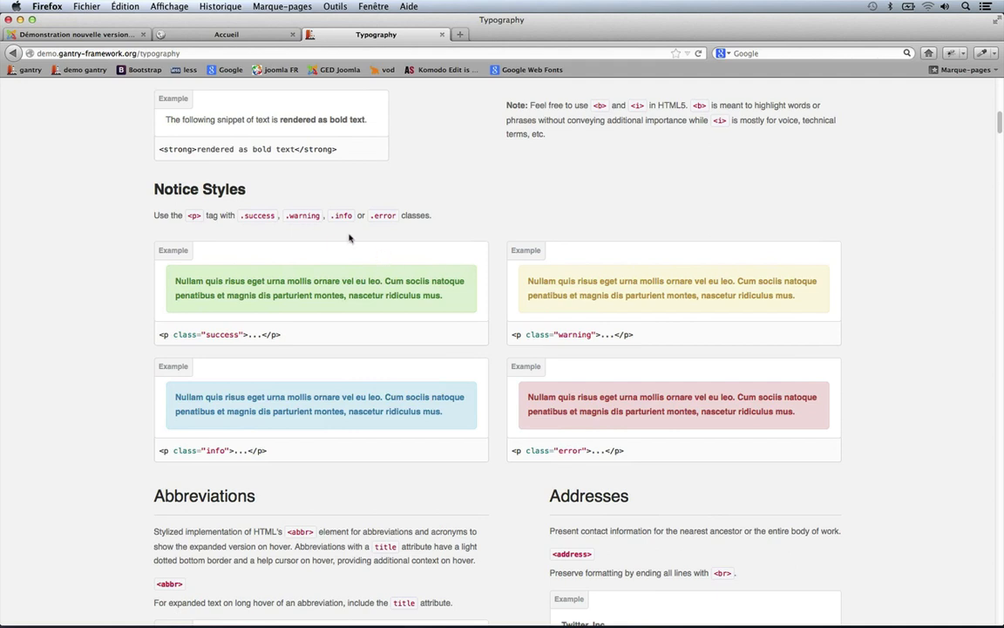
click(222, 32)
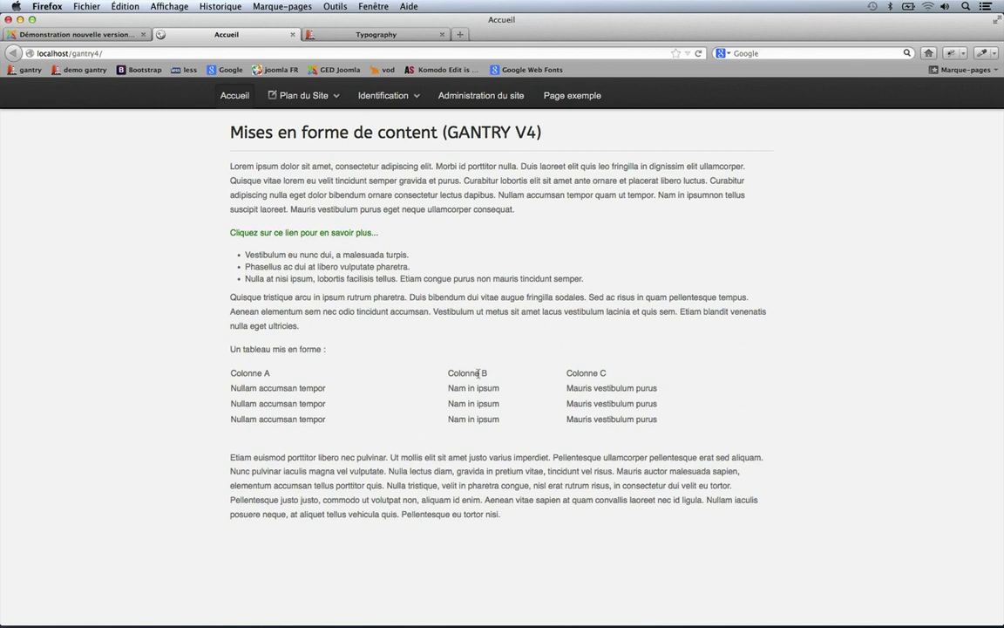
Copy the class name "success" from the green notice example on the Typography page
click(381, 36)
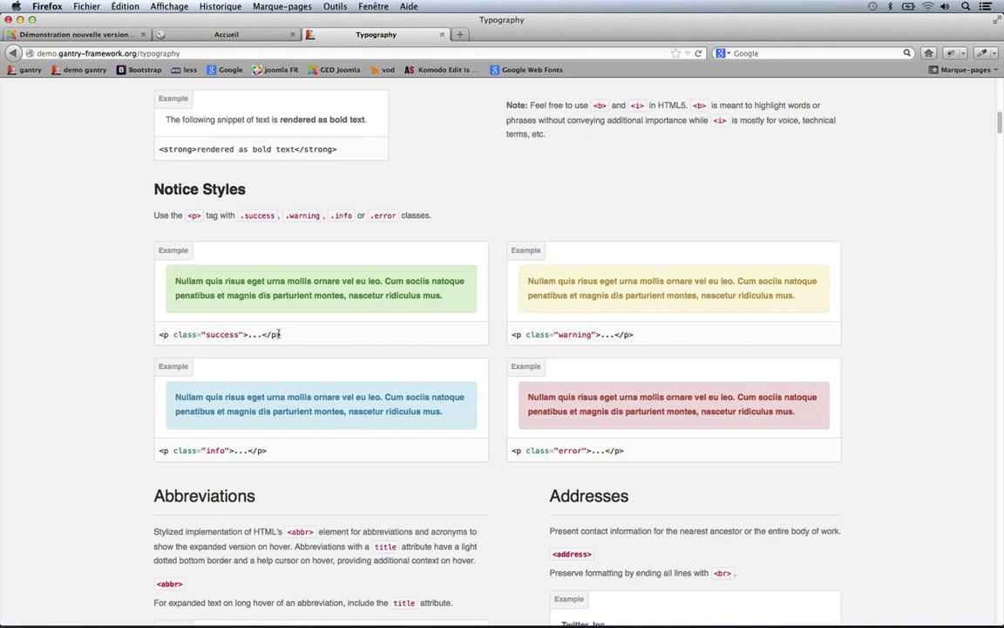
double_click(222, 334)
right_click(229, 335)
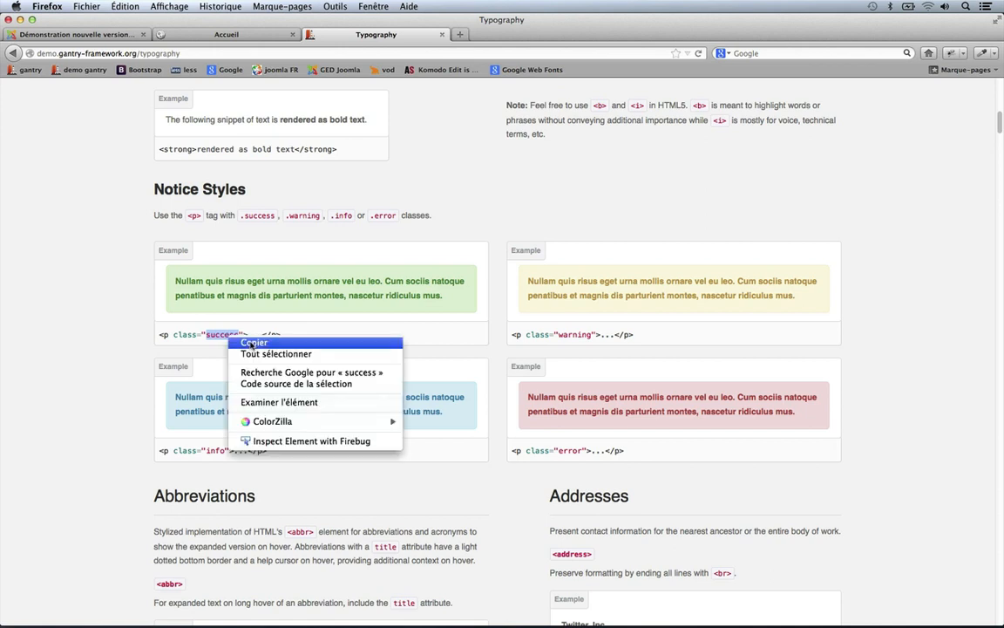
click(250, 343)
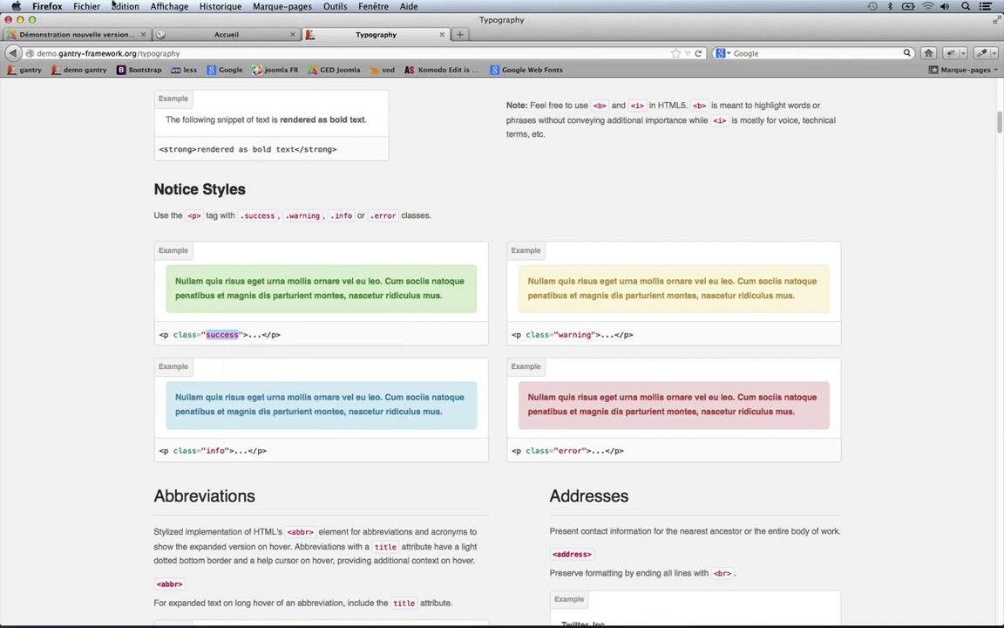
Open the article "Mises en forme de content (GANTRY V4)" in the Joomla administration and start a new paragraph at "Curabitur lobortis"
click(91, 33)
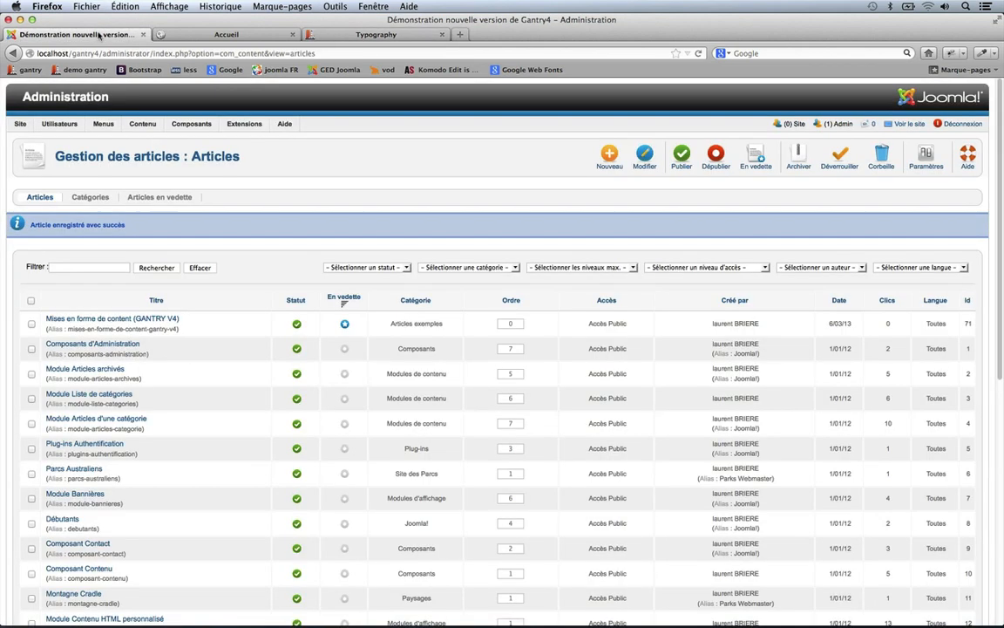
click(109, 319)
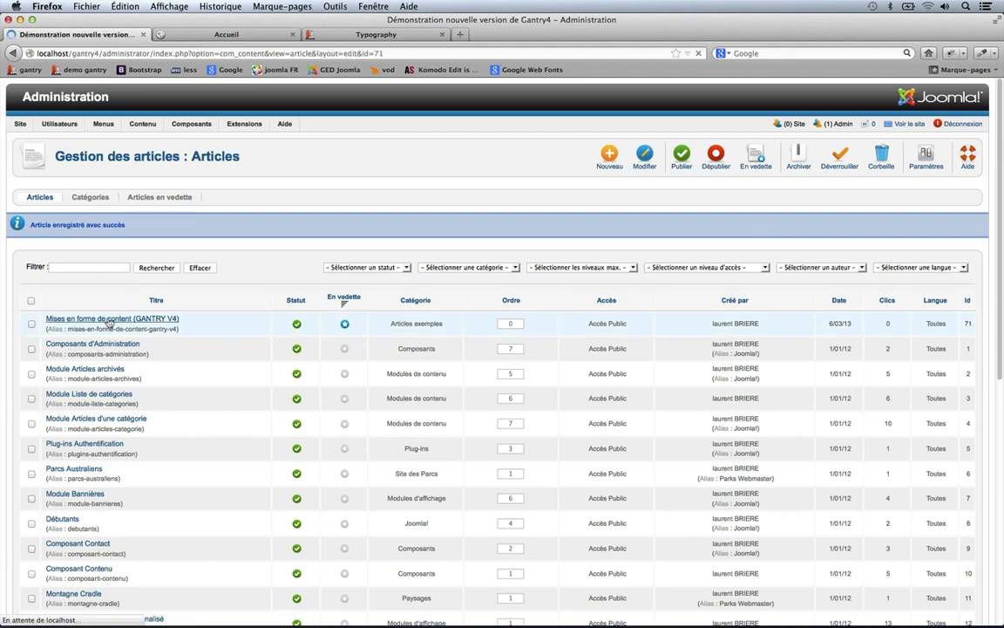
scroll(314, 288, down, 5)
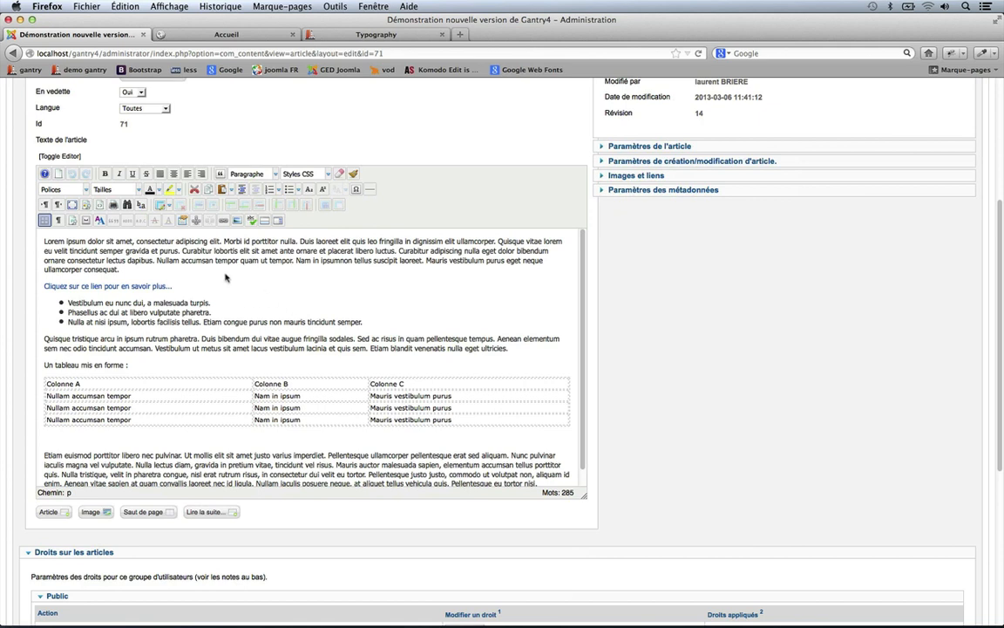
click(183, 250)
key(Return)
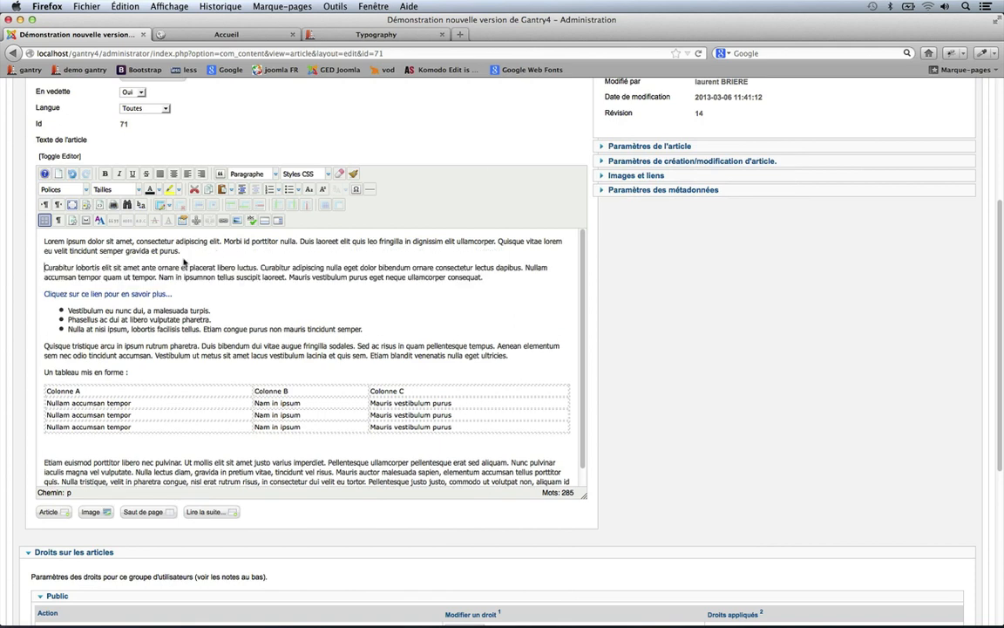
Assign the custom class "success" to the "Curabitur lobortis" paragraph through its element attributes
triple_click(159, 267)
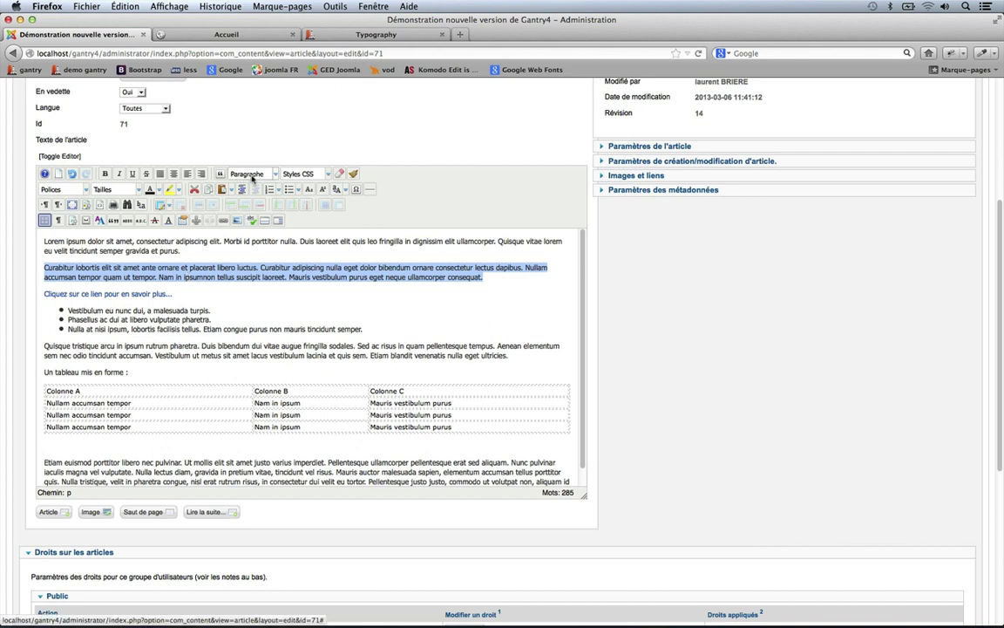
click(234, 276)
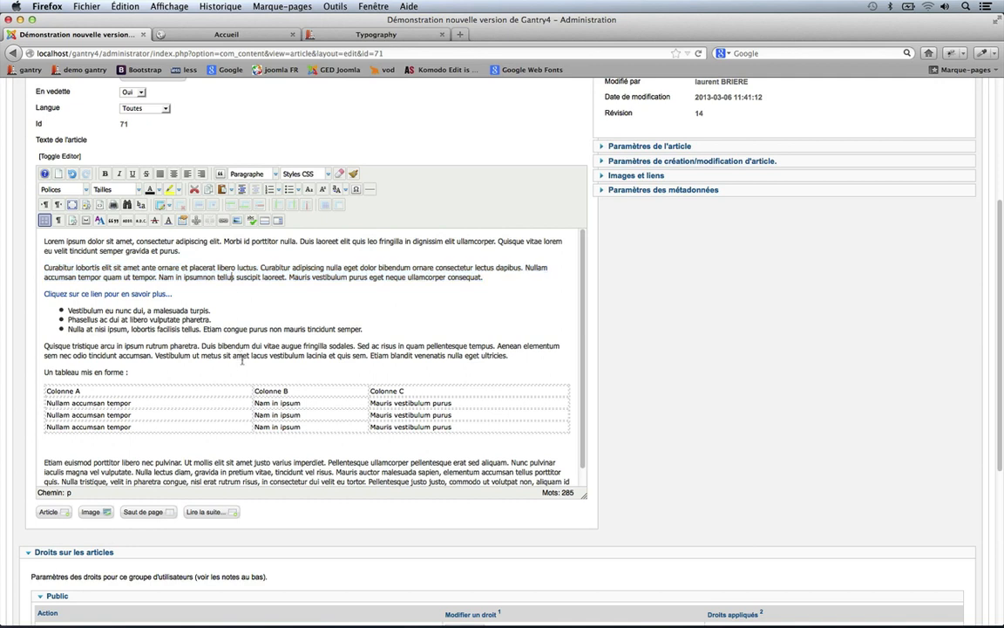
click(69, 495)
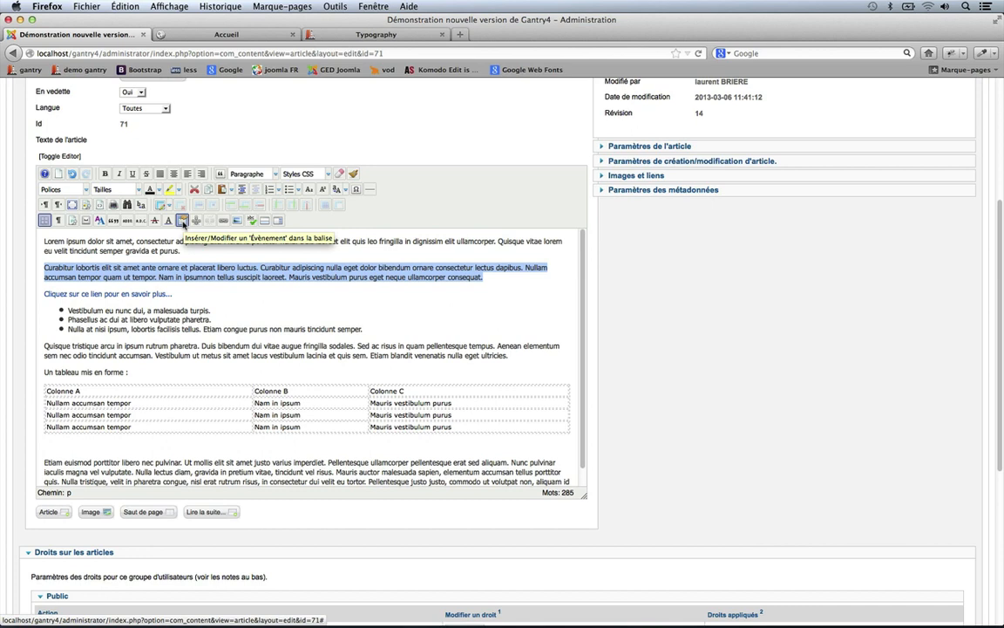
click(183, 221)
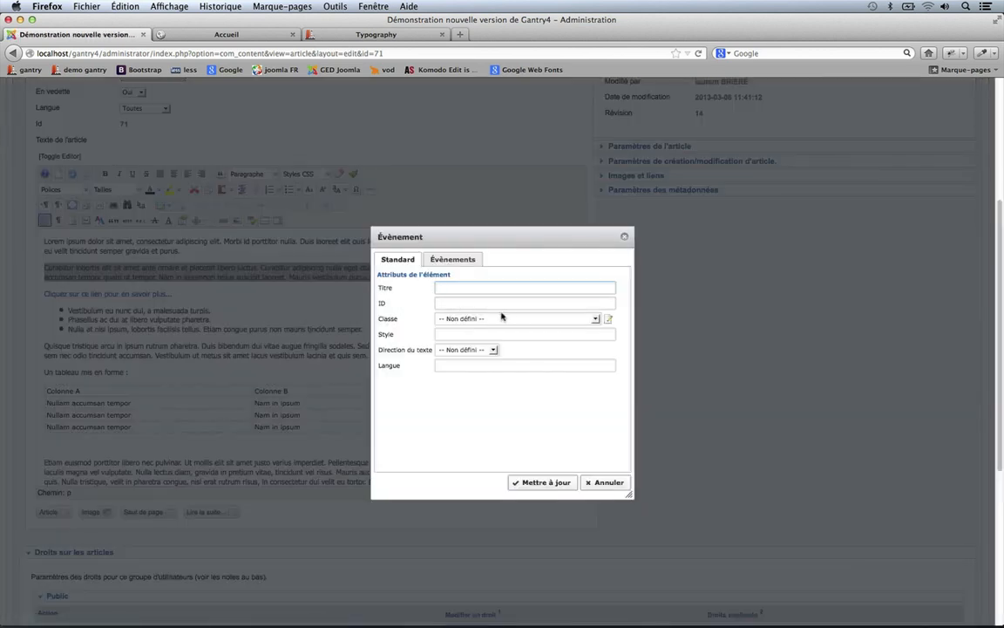
click(595, 318)
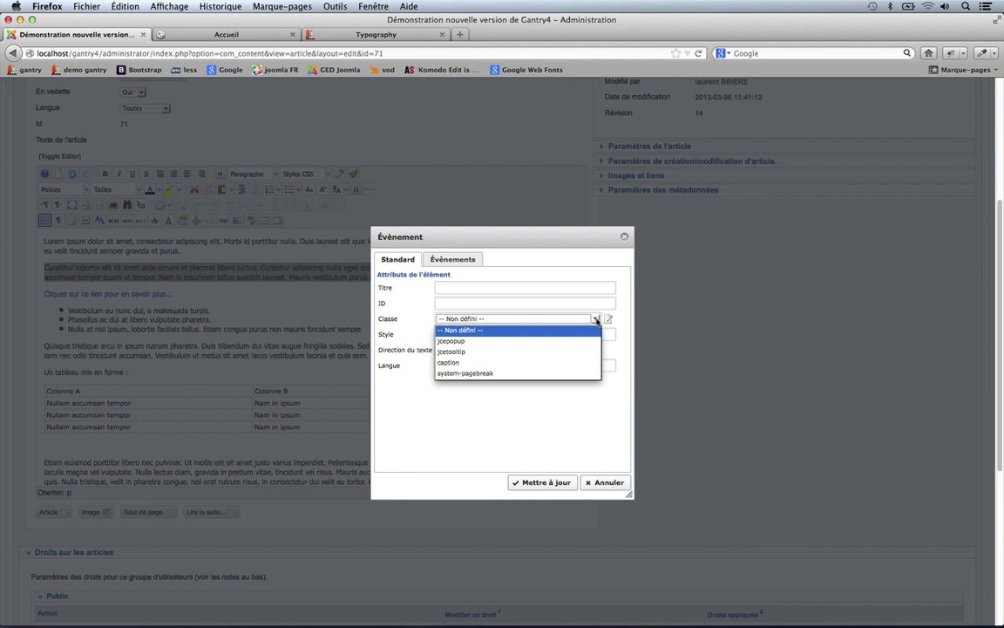
click(596, 320)
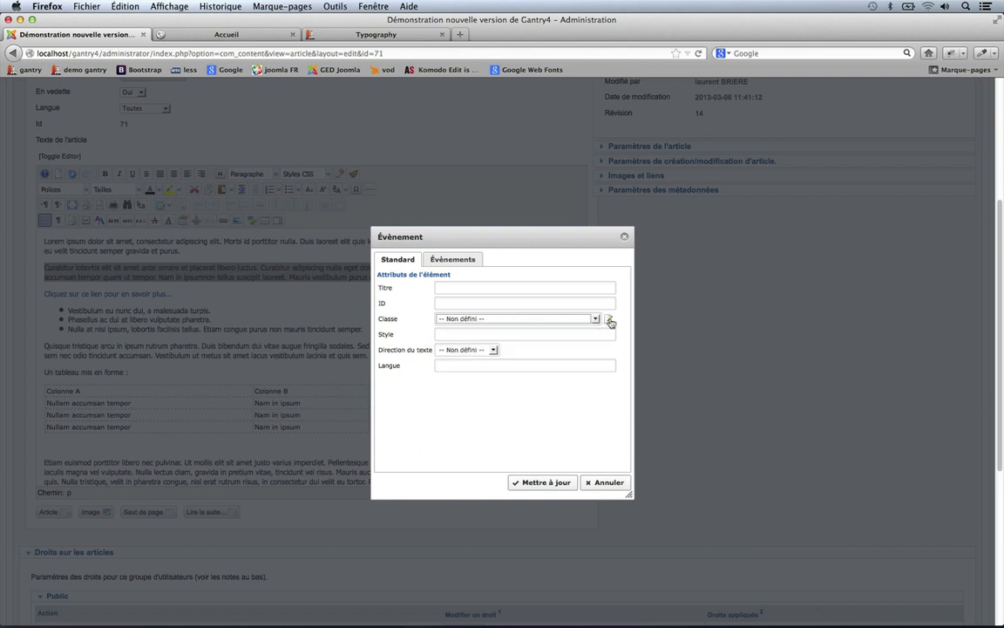
click(609, 321)
text(success)
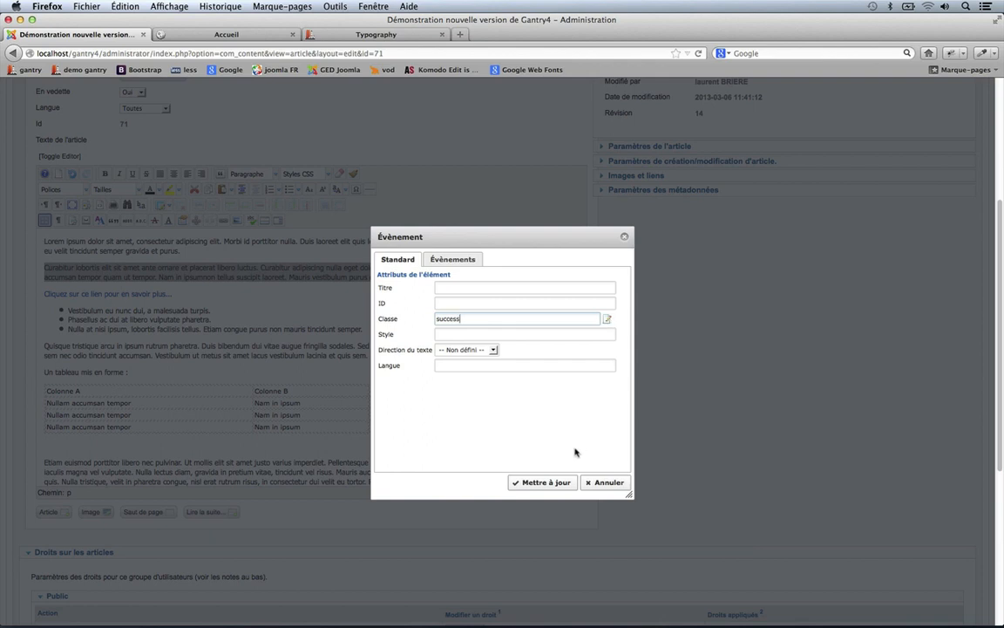
click(542, 484)
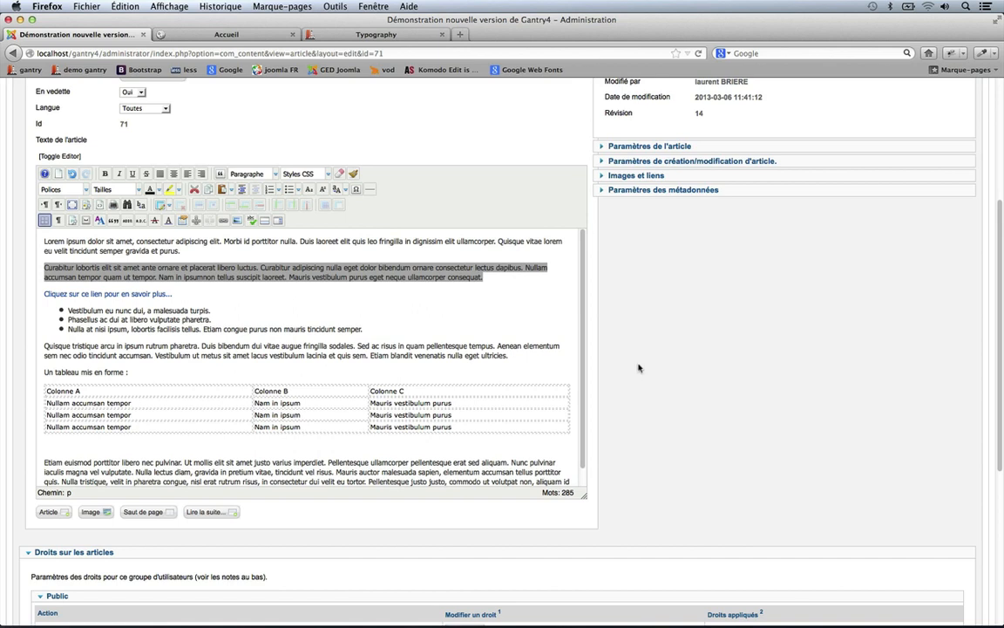
Save the article and check the "success" notice on the site's home page
scroll(638, 368, up, 5)
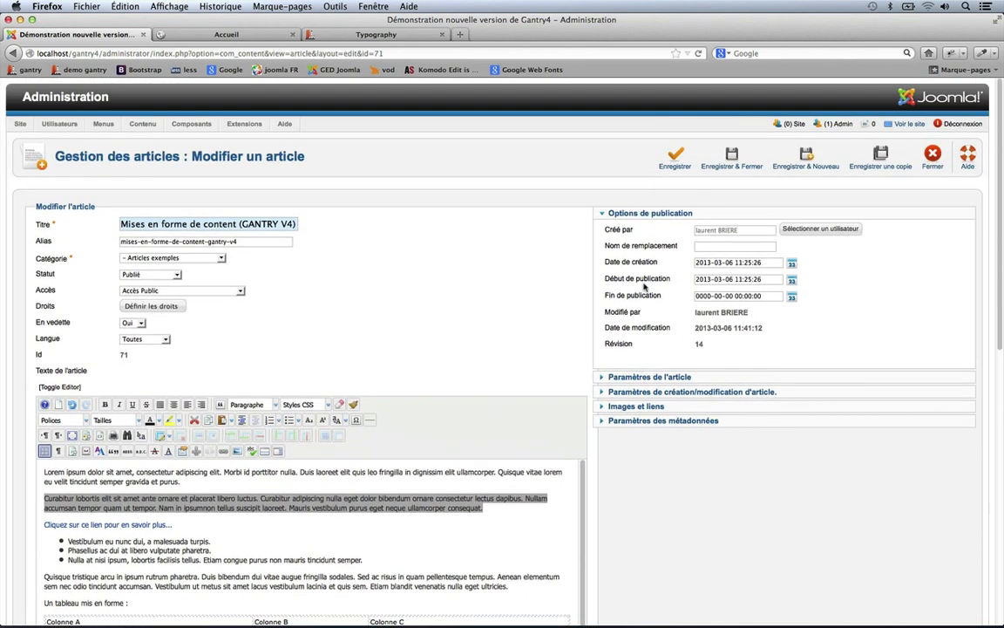
click(675, 157)
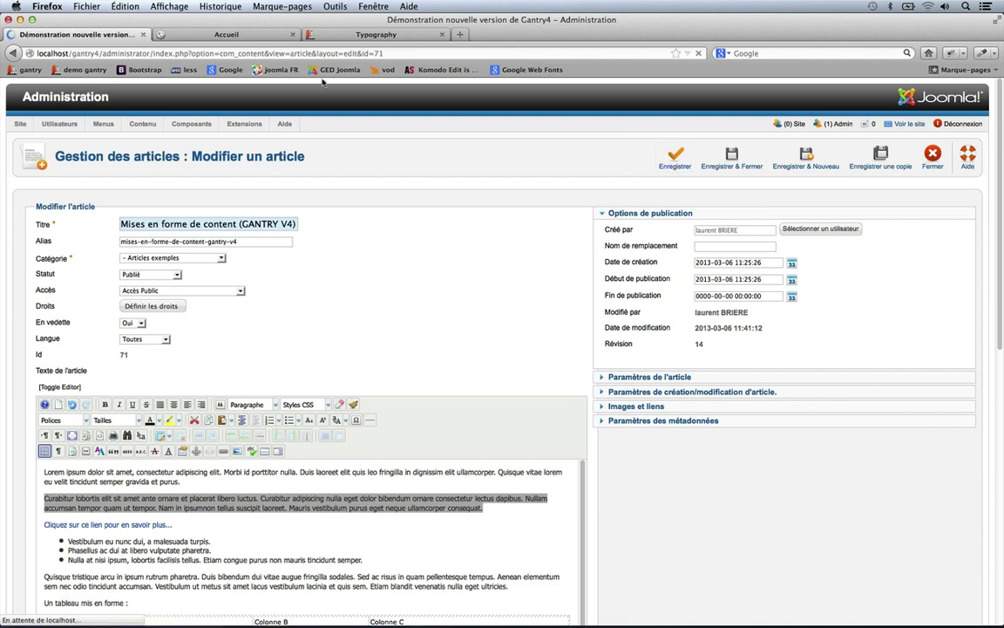
click(249, 35)
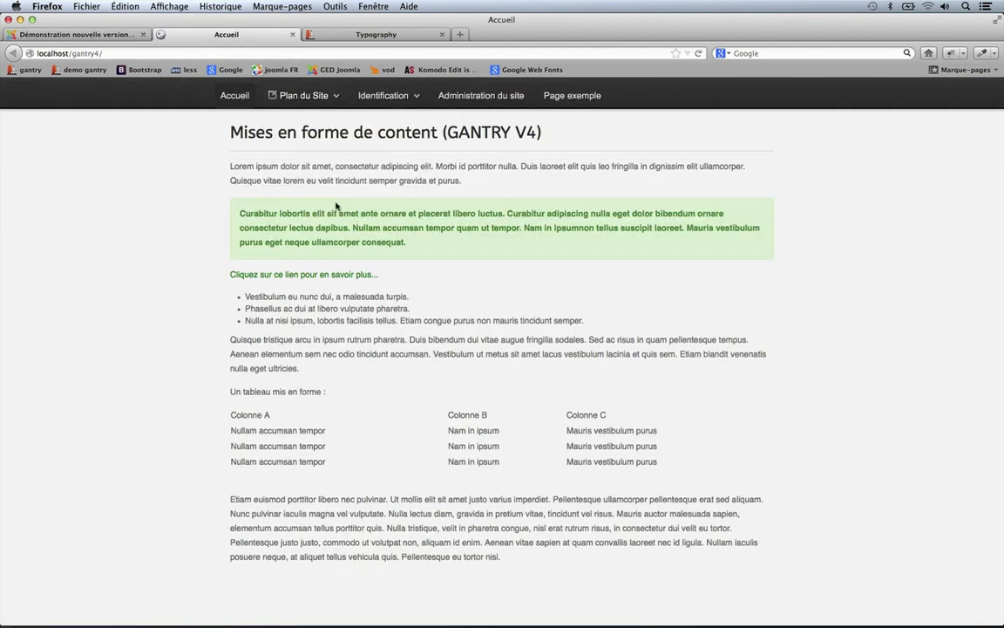
Take the red notice's class name from the Typography page and set the "Curabitur lobortis" paragraph's class to "error" in the article's source code
click(360, 36)
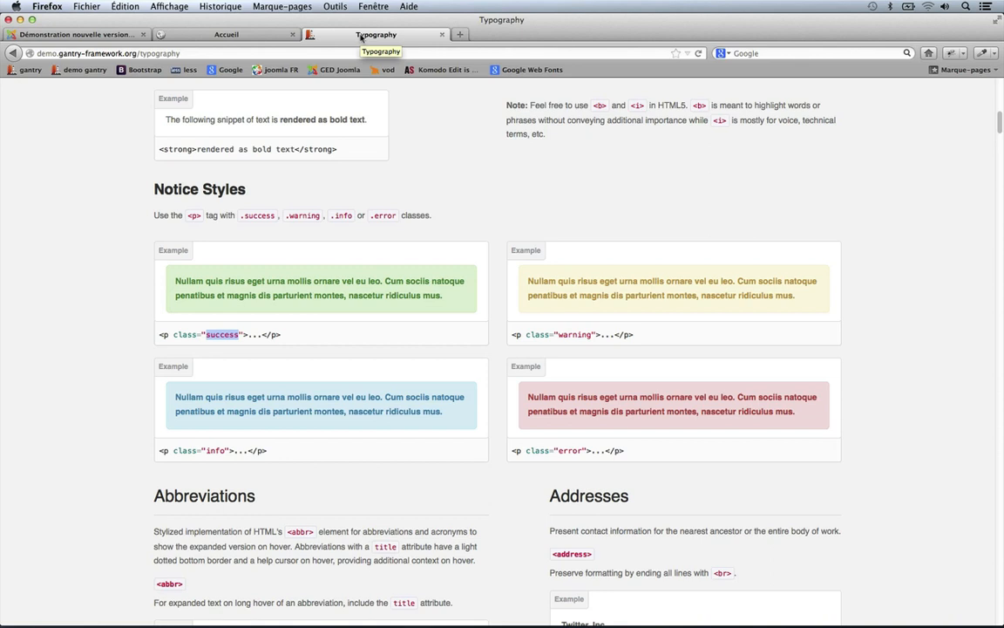
double_click(571, 449)
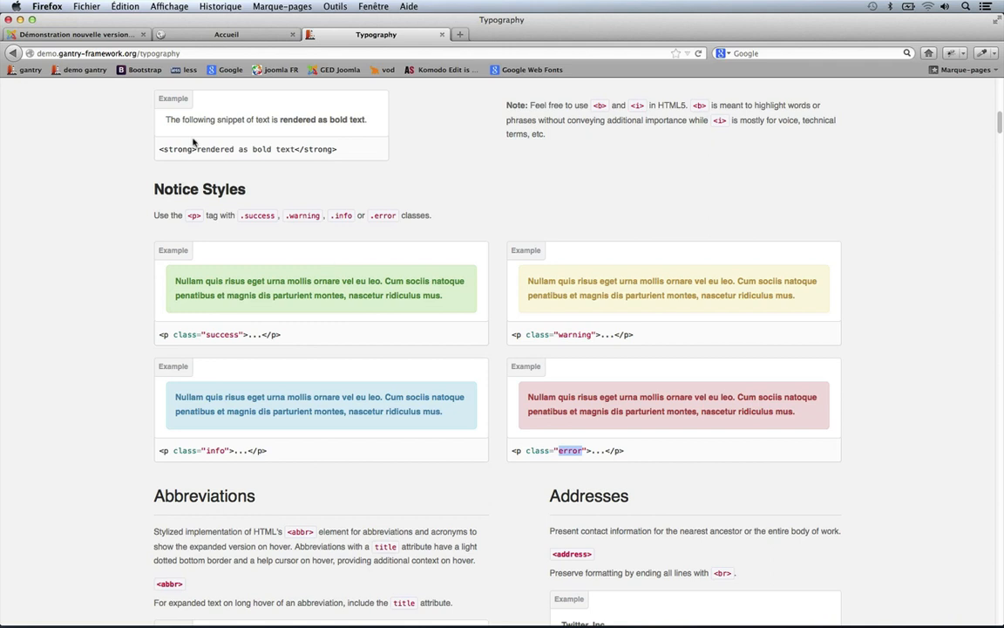
click(90, 35)
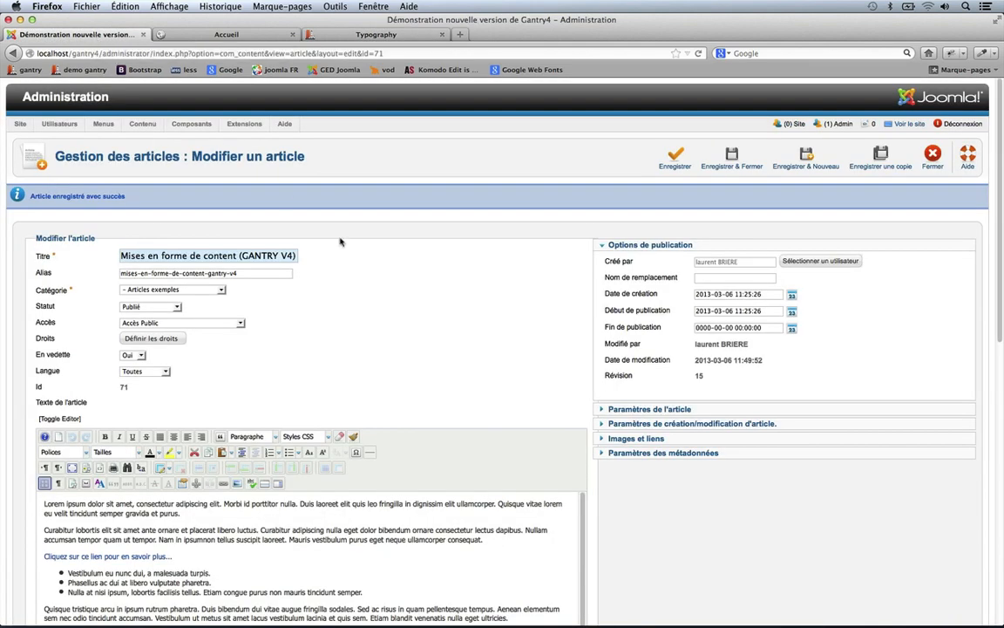
scroll(349, 252, down, 5)
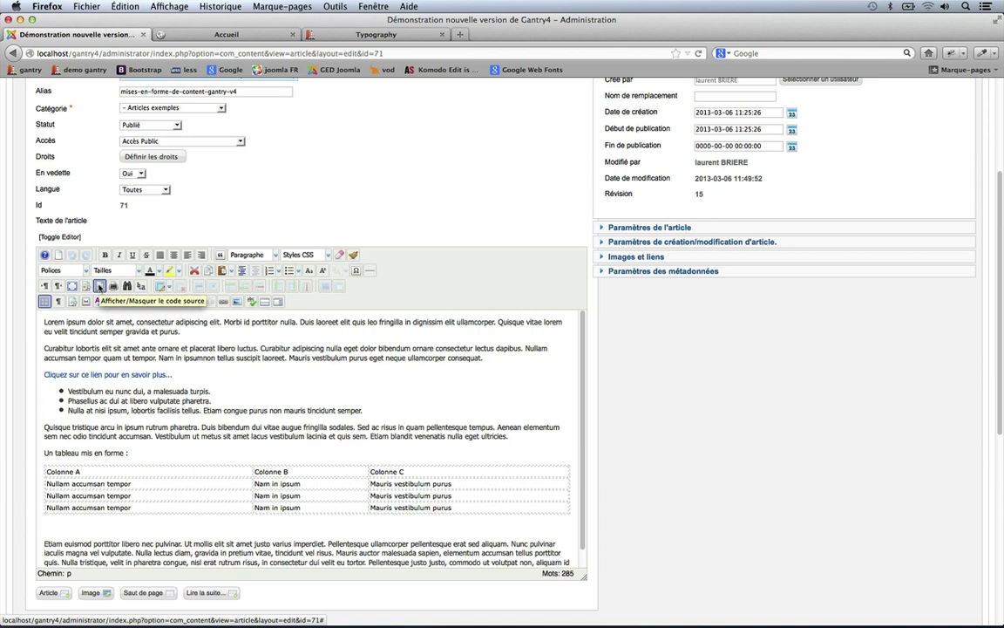
click(100, 287)
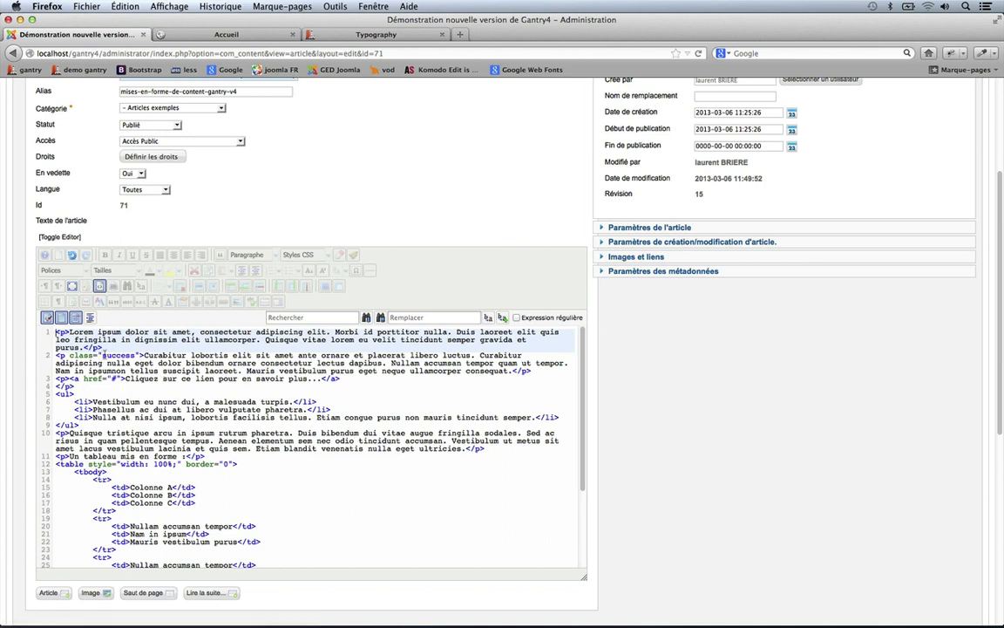
drag(104, 354, 136, 356)
text(error)
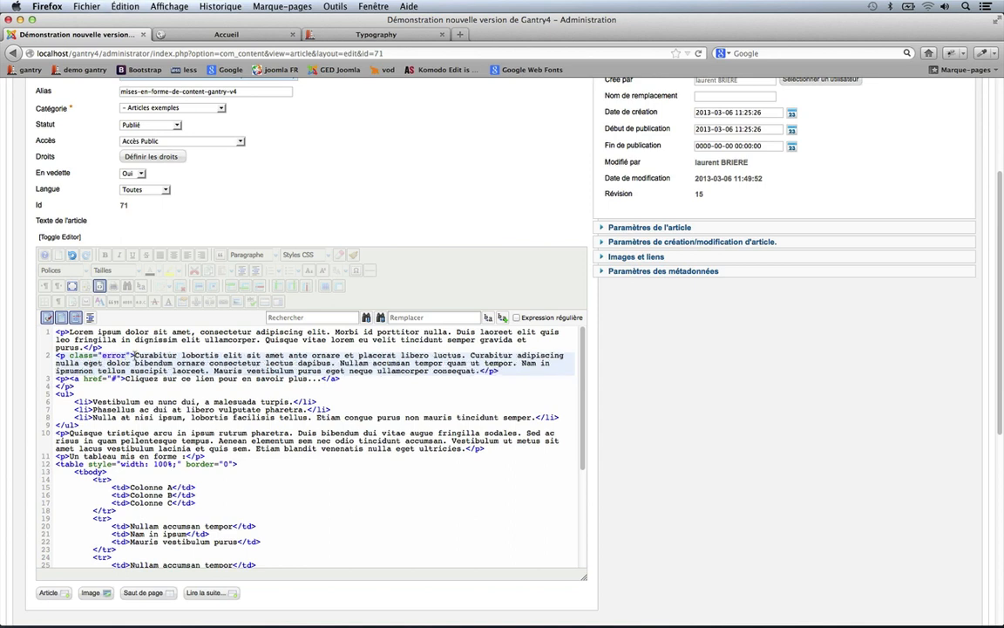
Save the article and compare its "error" notice on the home page with the Typography page's examples
scroll(593, 348, up, 5)
click(675, 168)
click(255, 34)
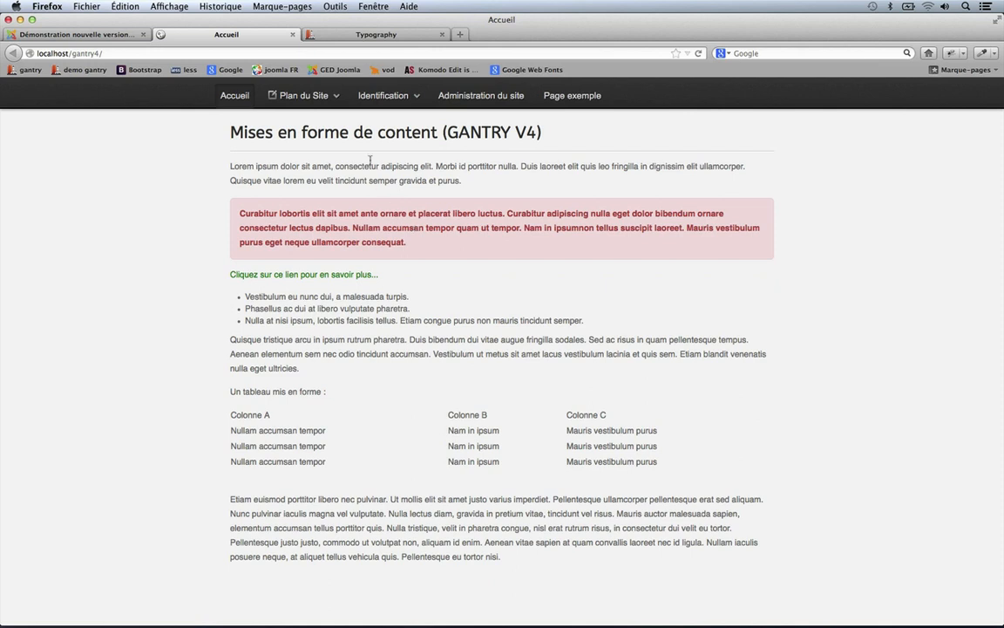
click(366, 34)
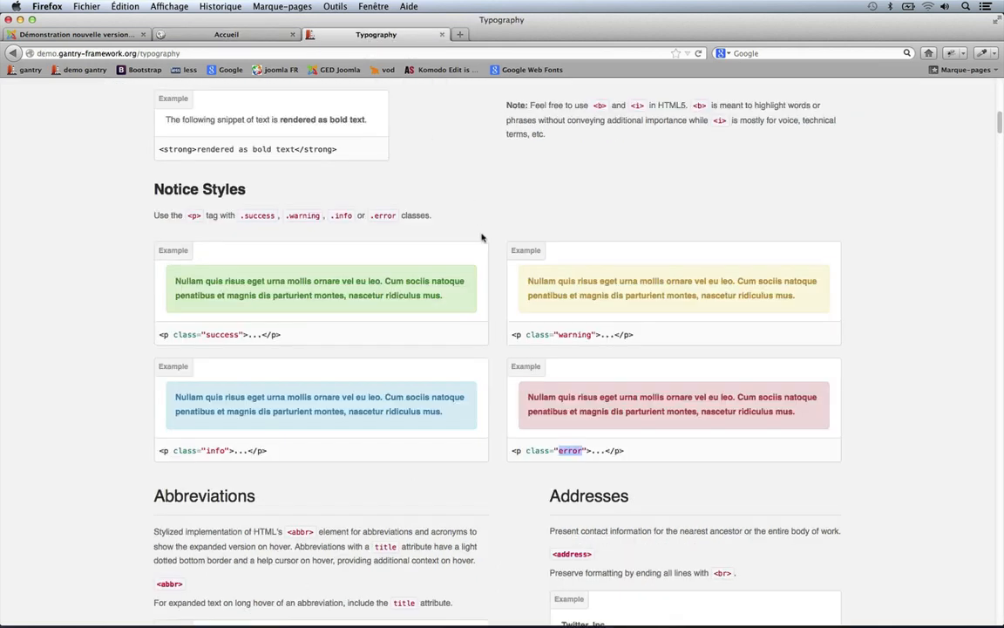
Find the base class for default table styling in the Tables section of the Typography page
scroll(482, 235, down, 15)
scroll(482, 236, down, 3)
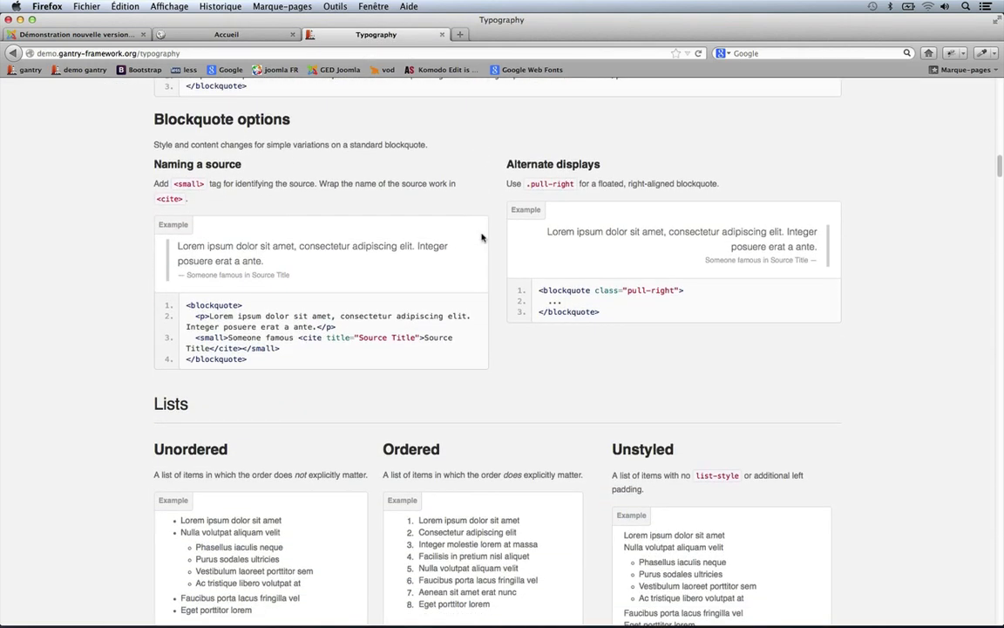
scroll(482, 238, down, 20)
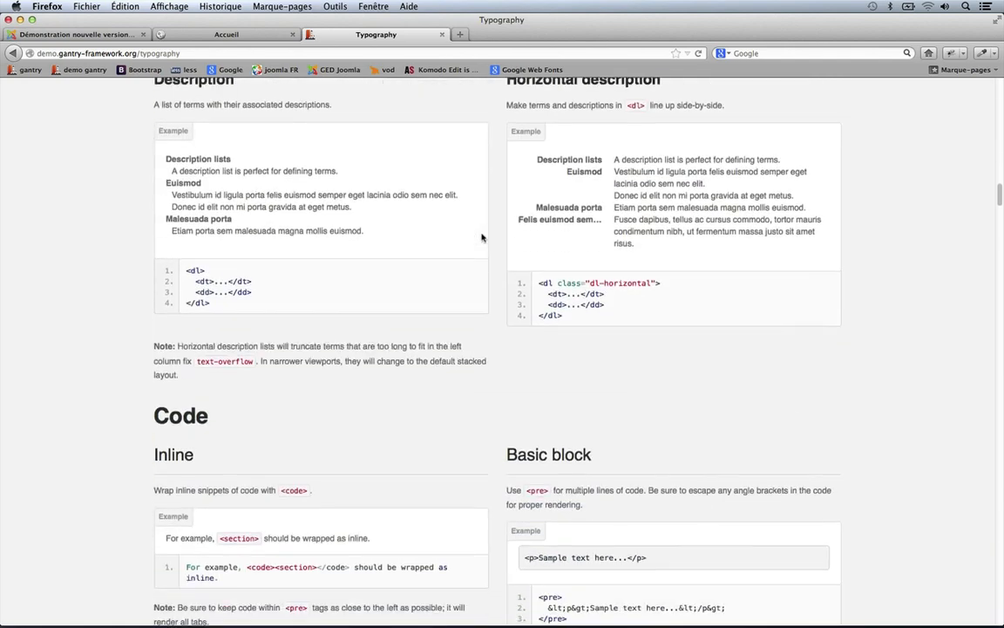
scroll(482, 237, down, 4)
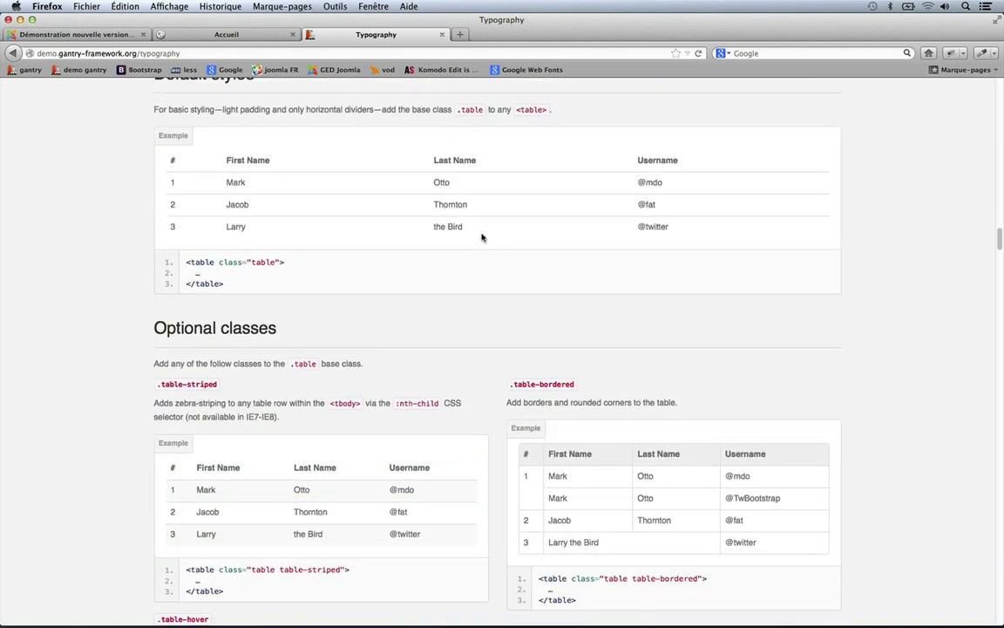
scroll(482, 237, up, 4)
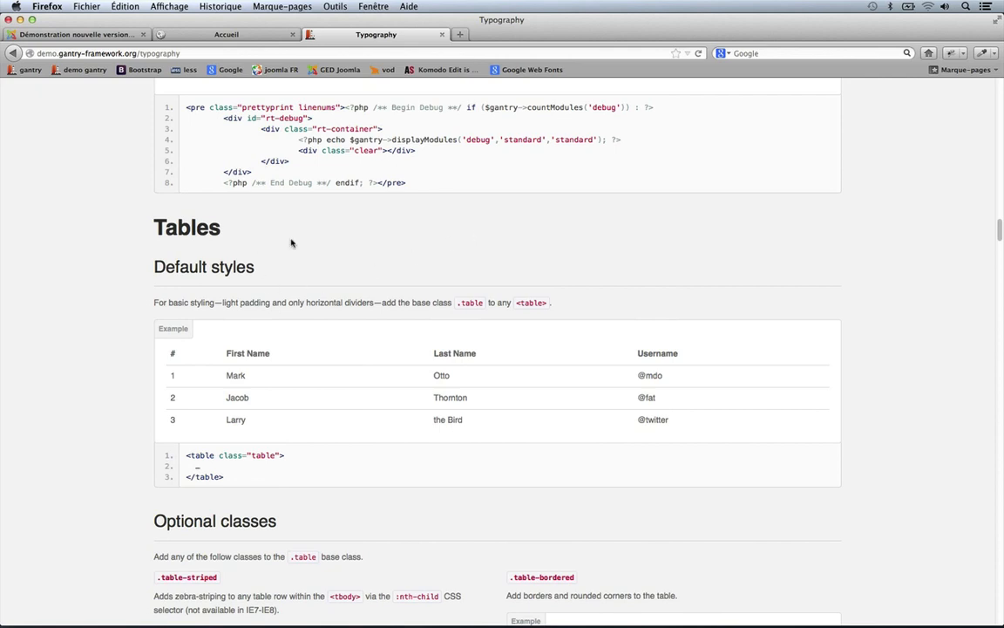
click(216, 34)
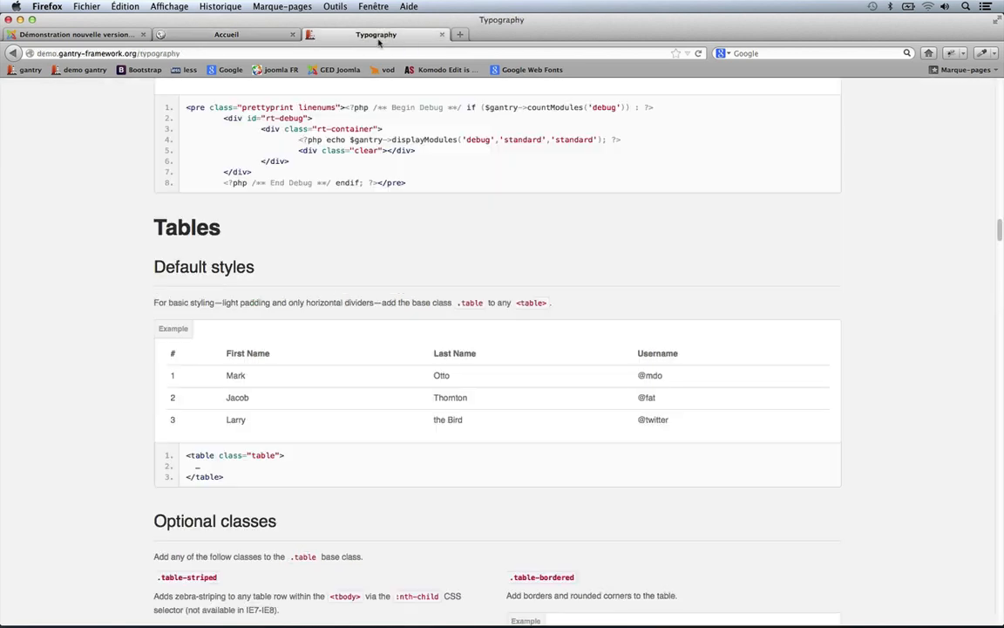
click(377, 37)
drag(185, 455, 284, 455)
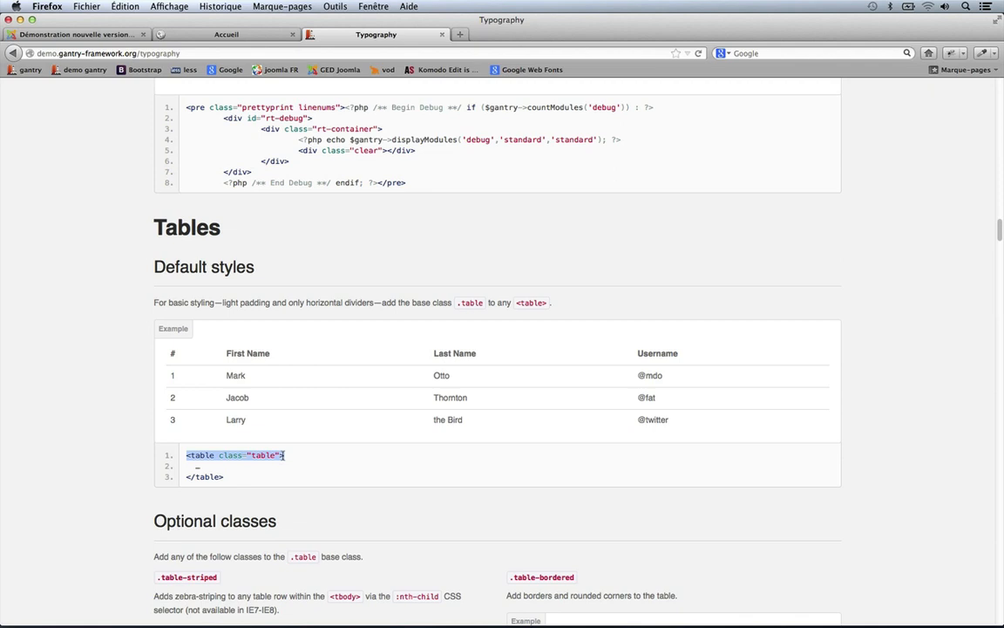
Assign the custom class "table" to the article's whole "Colonne A/B/C" table through its element attributes
click(69, 35)
scroll(386, 325, down, 10)
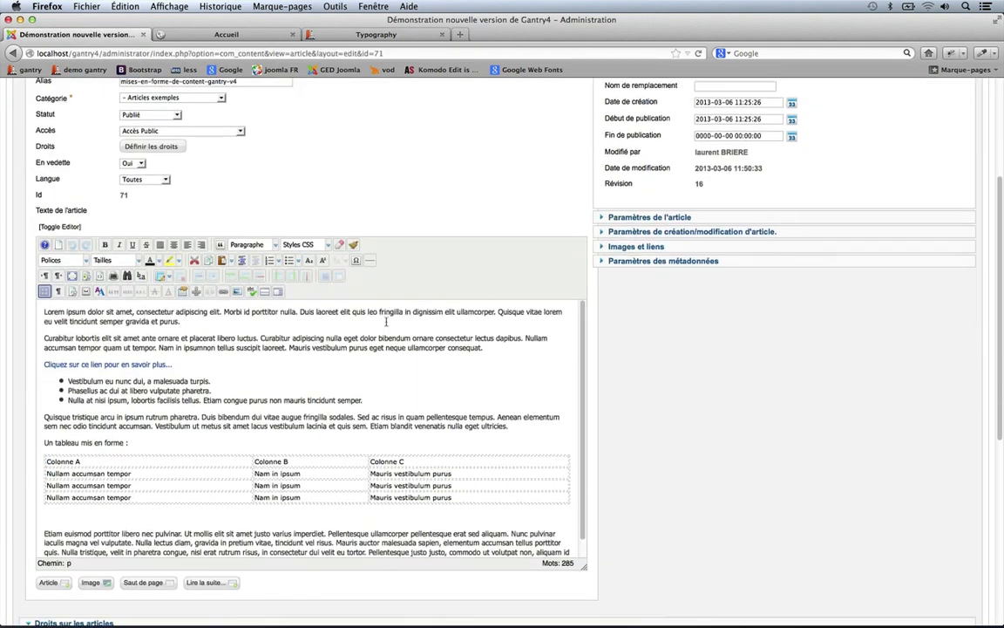
click(175, 275)
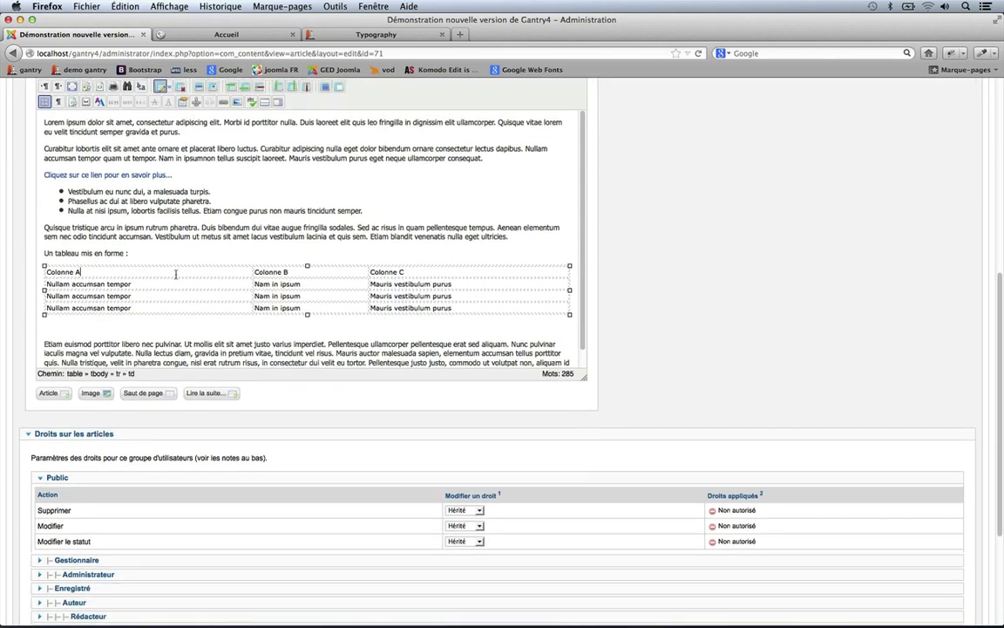
click(74, 373)
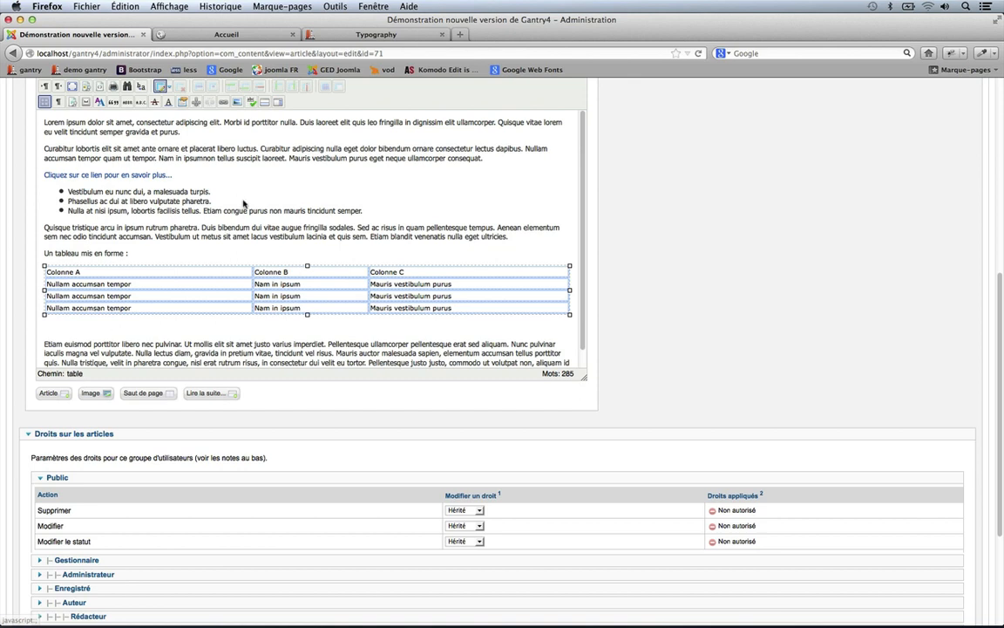
scroll(193, 212, up, 3)
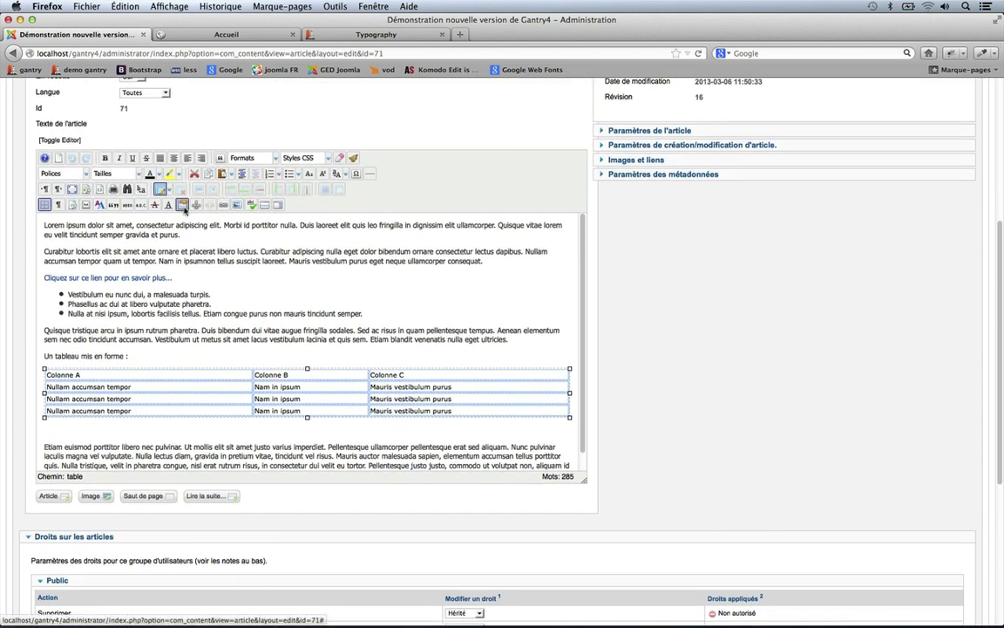
click(183, 205)
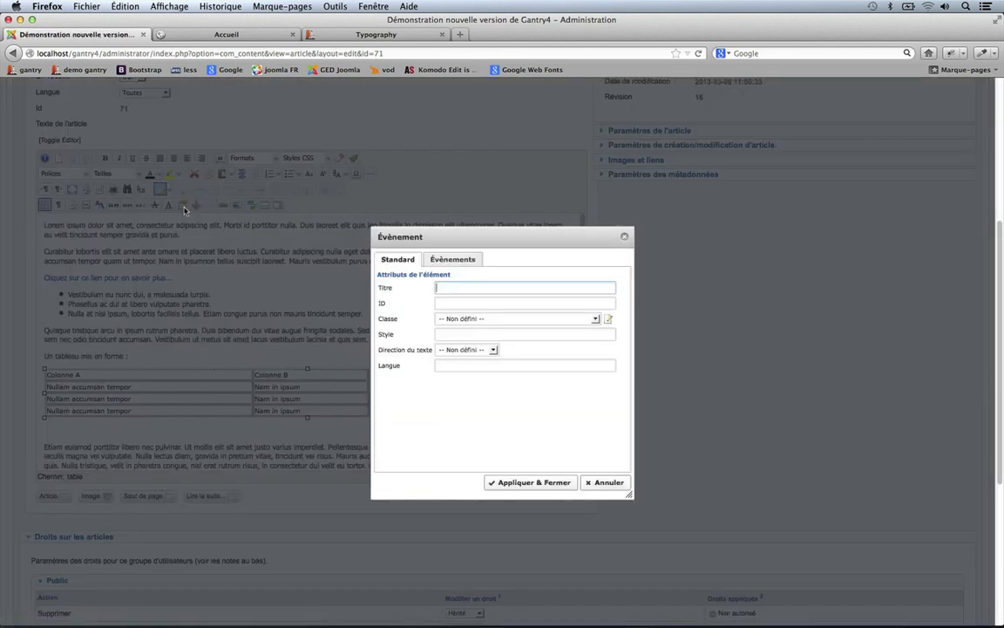
click(607, 318)
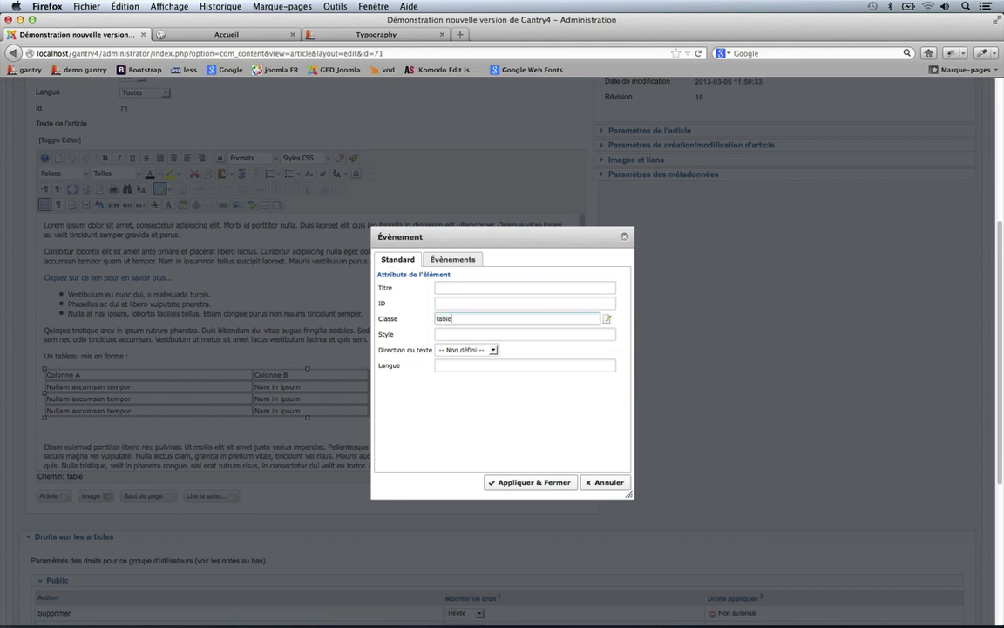
click(527, 484)
Save the article and check the formatted table on the site's home page
scroll(720, 356, up, 5)
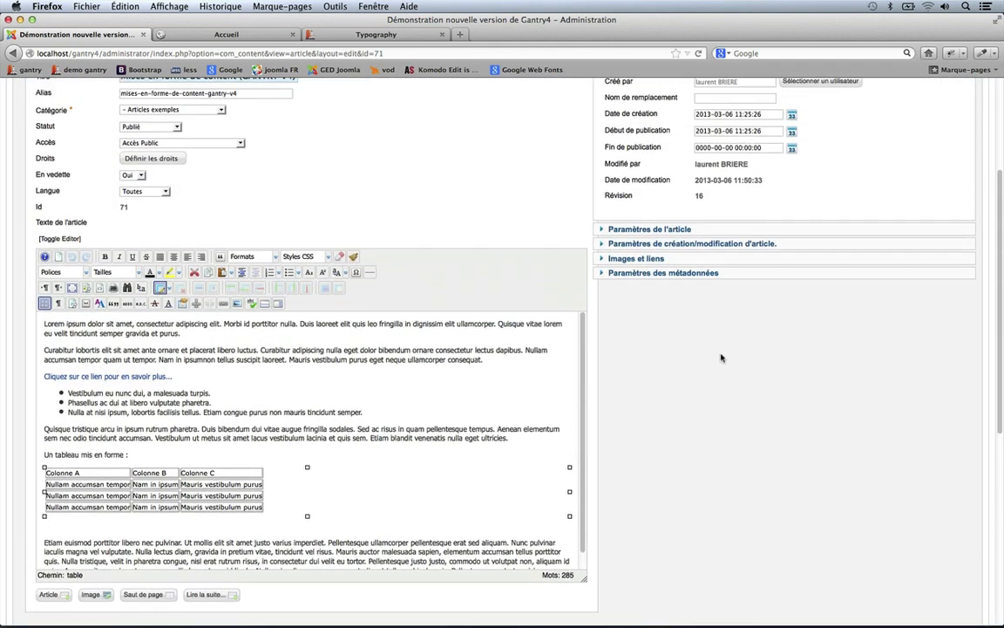
click(678, 162)
click(245, 34)
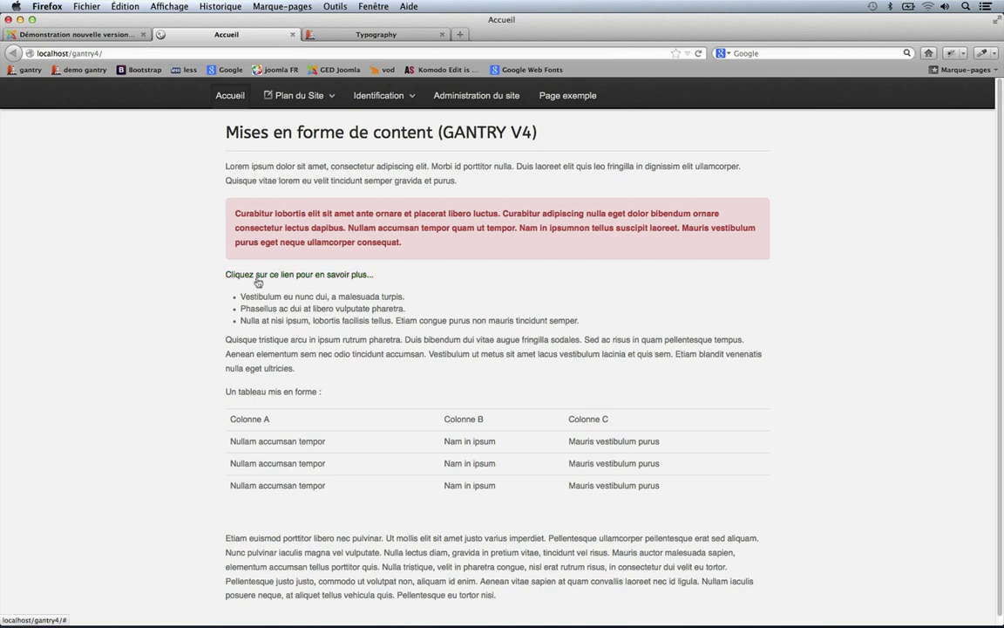
Browse the Typography page's table markup and form control examples as far as the Buttons section
click(383, 35)
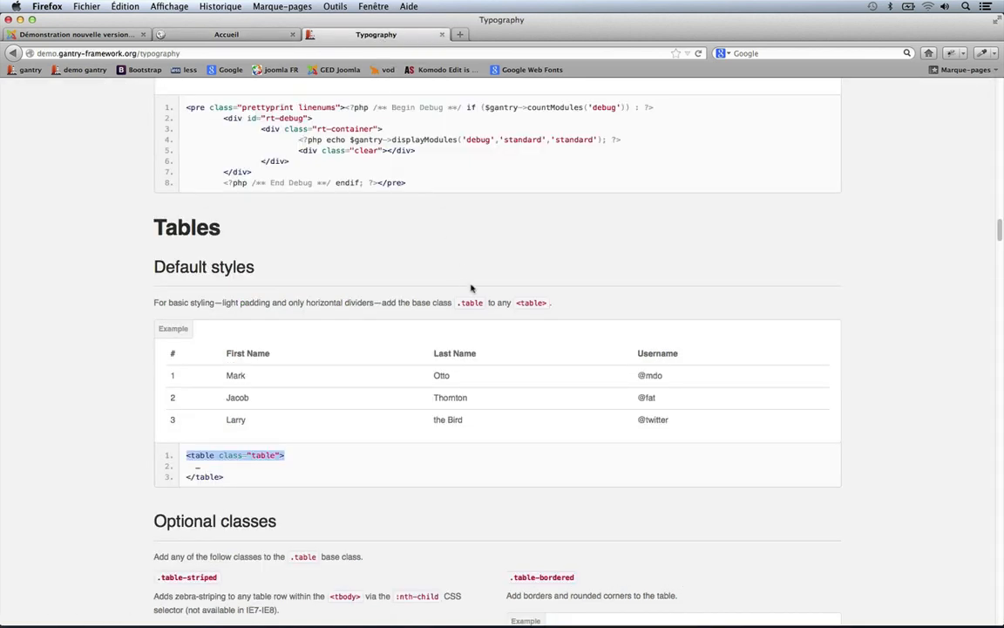
scroll(471, 286, down, 5)
scroll(471, 287, down, 10)
scroll(470, 287, up, 3)
scroll(471, 287, down, 10)
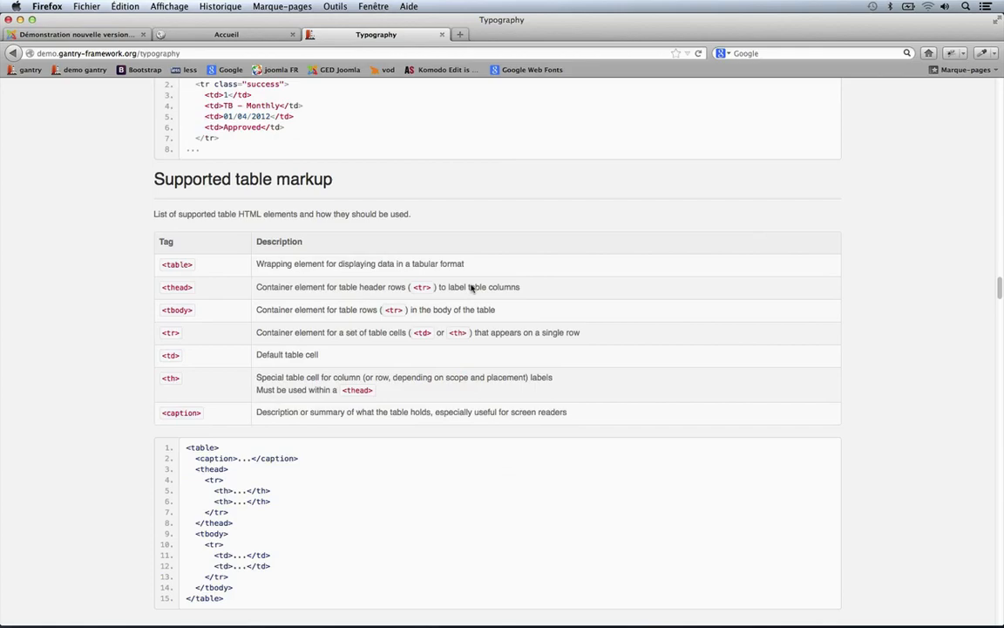
scroll(471, 286, down, 15)
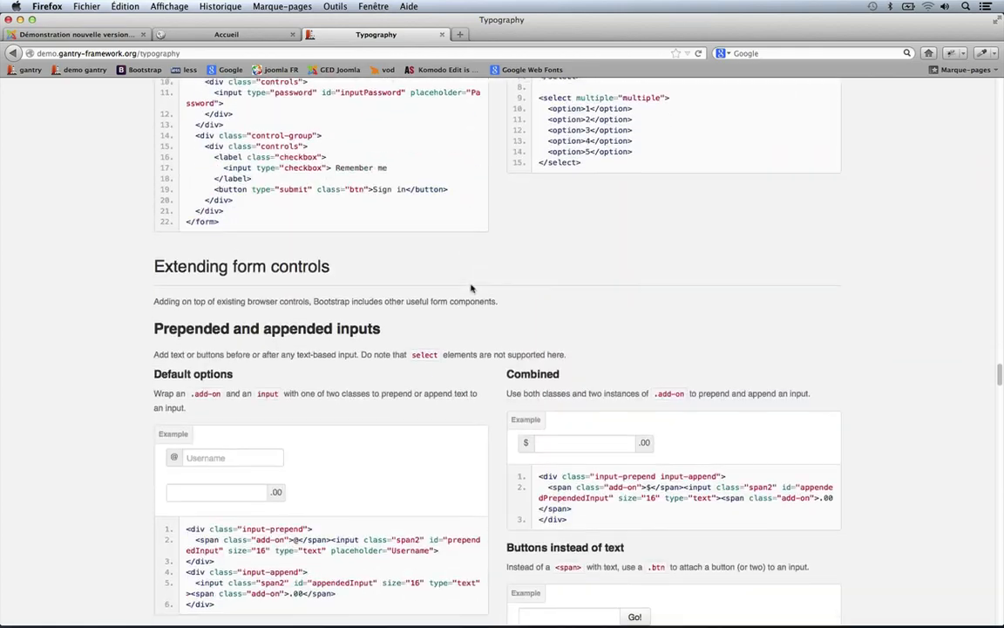
scroll(471, 287, down, 15)
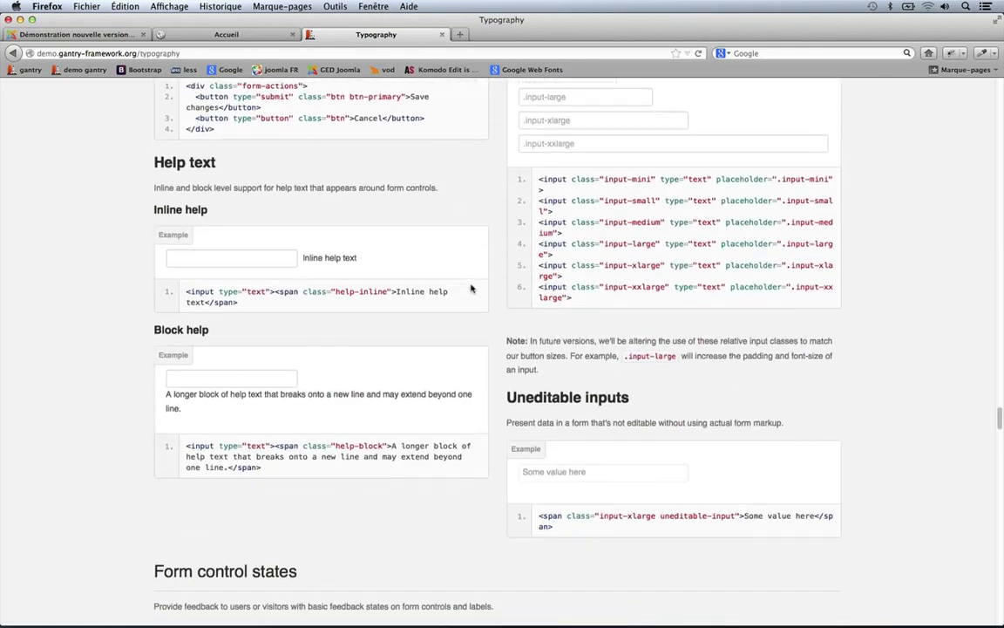
scroll(471, 287, down, 15)
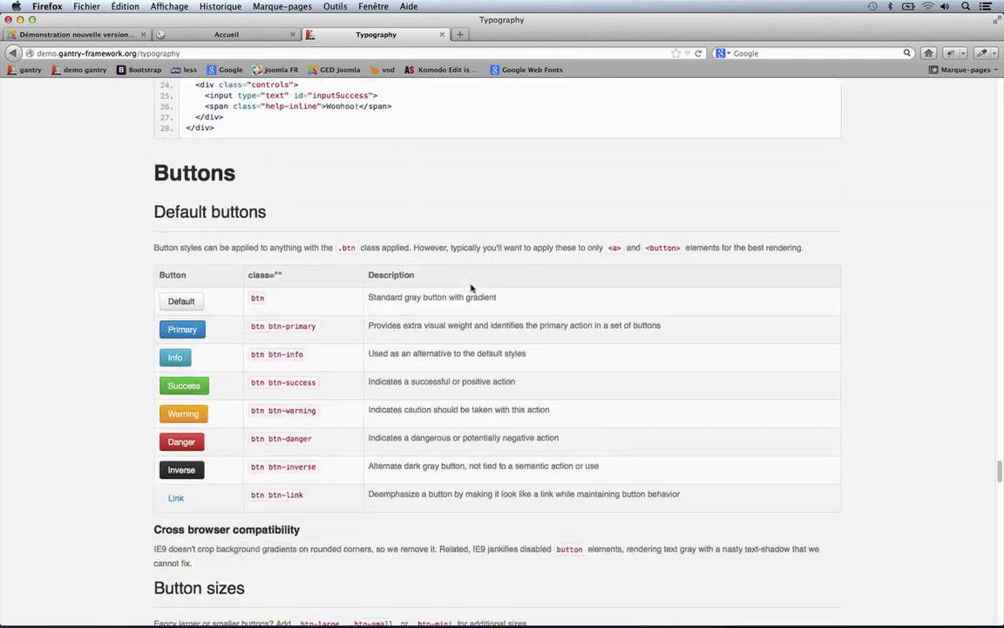
Examine the default button classes, the button sizes and the block level button examples on the Typography page
scroll(471, 287, down, 1)
scroll(471, 287, up, 1)
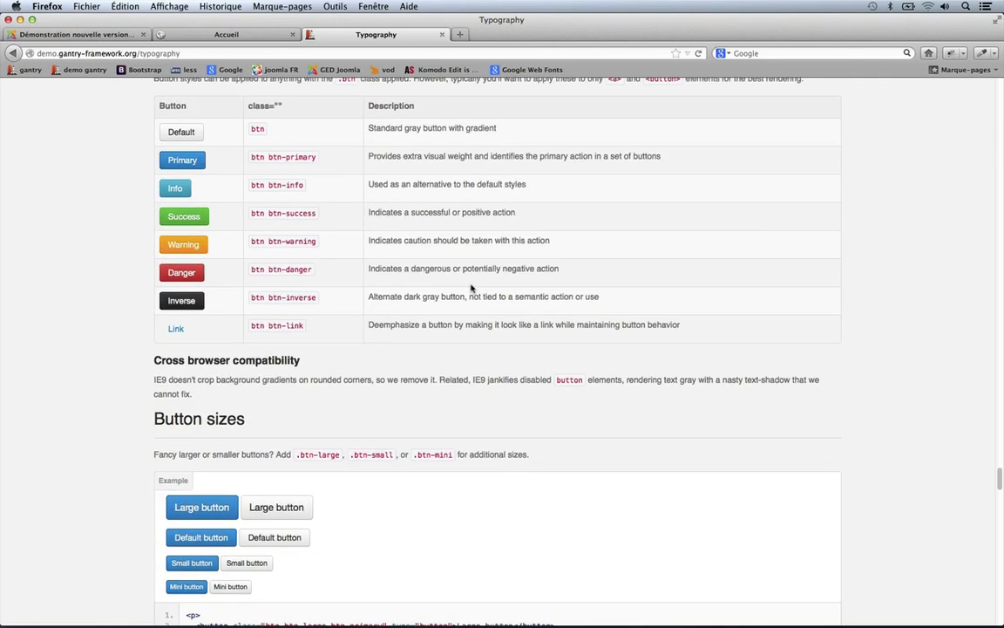
scroll(381, 244, up, 3)
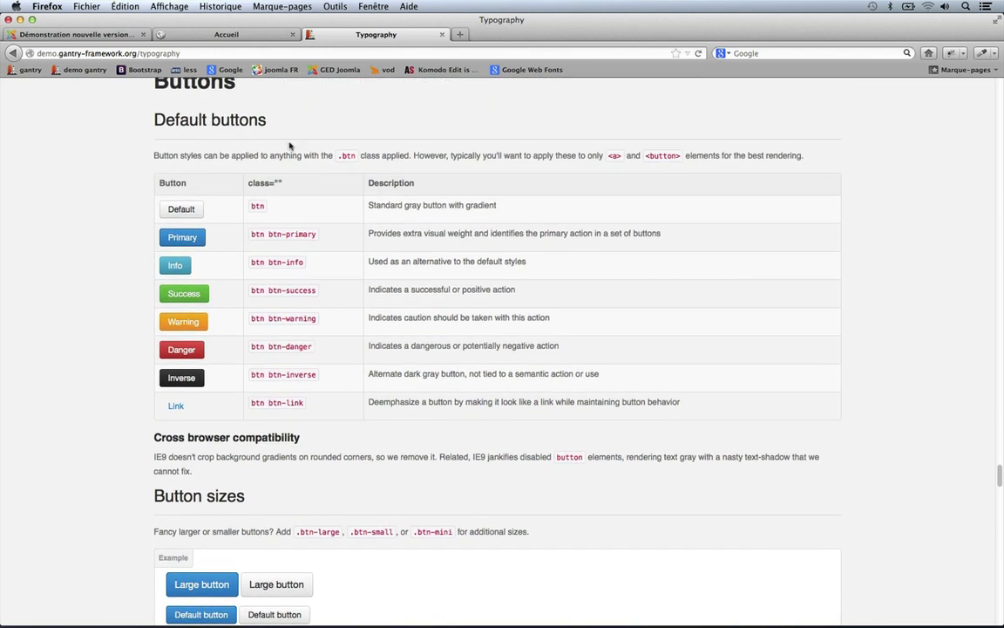
scroll(383, 231, down, 1)
scroll(389, 221, down, 7)
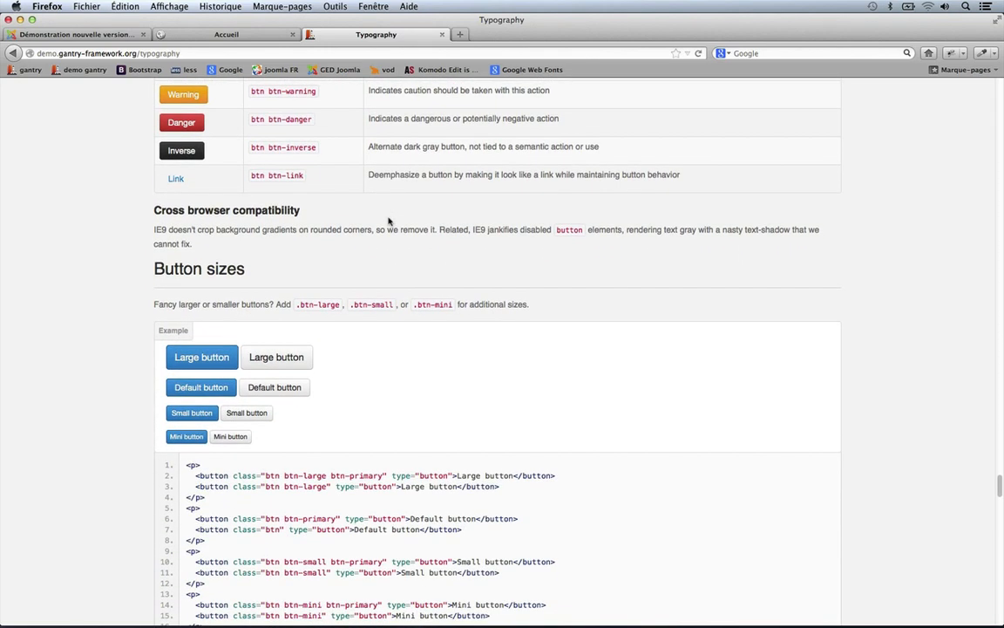
scroll(410, 402, down, 5)
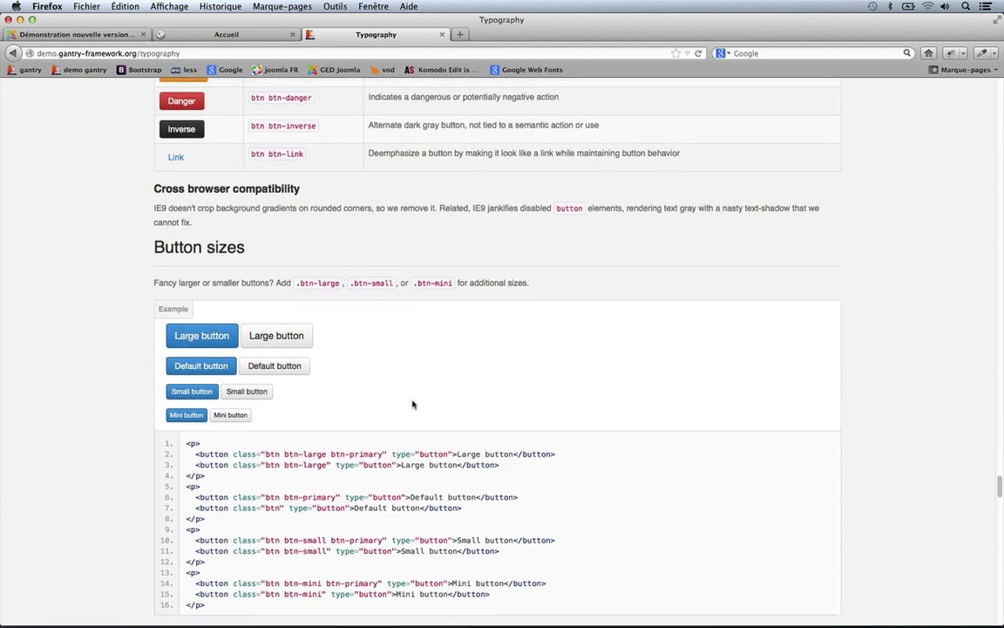
scroll(413, 401, down, 8)
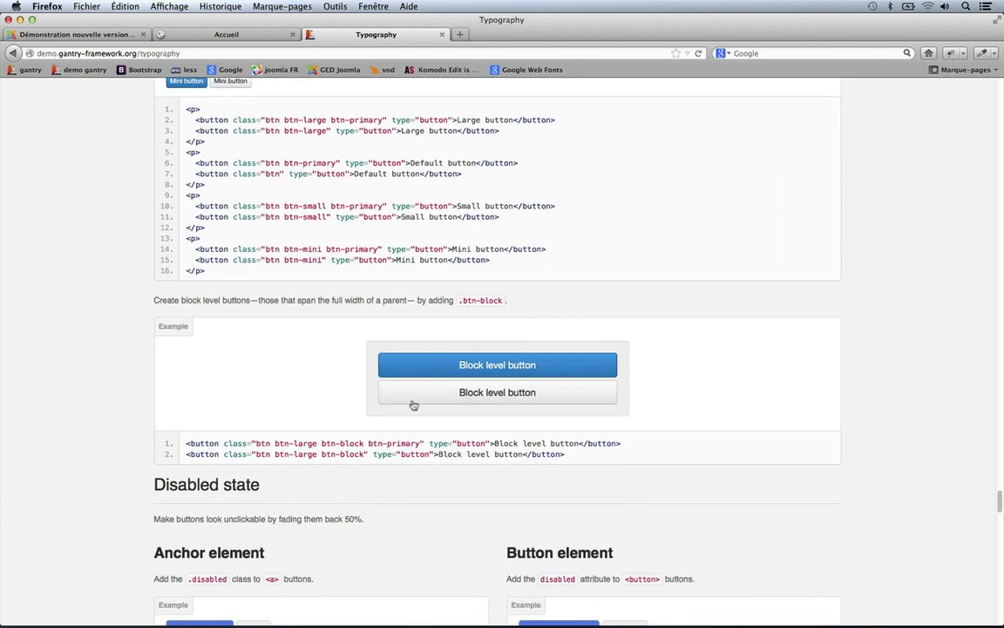
scroll(412, 406, up, 18)
scroll(413, 404, up, 2)
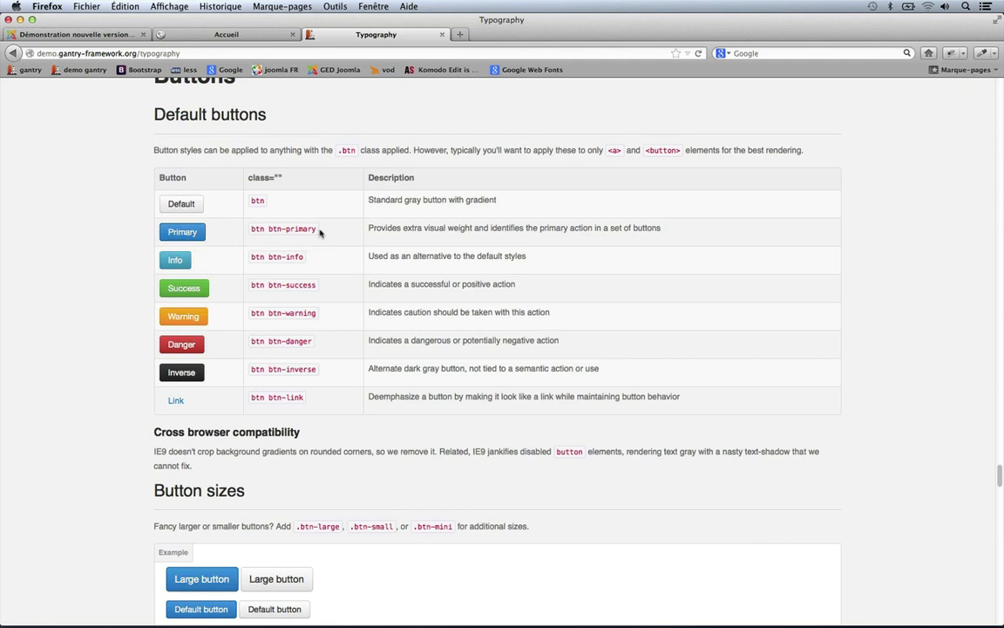
Copy the class name "btn-primary" from the Primary row of the default buttons table
drag(316, 230, 271, 230)
right_click(284, 229)
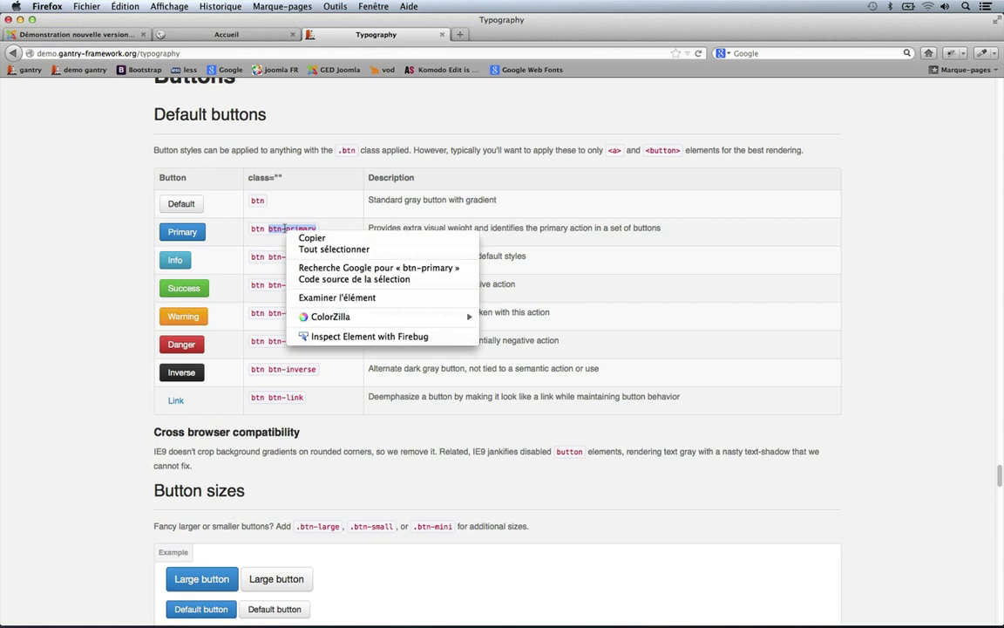
click(301, 238)
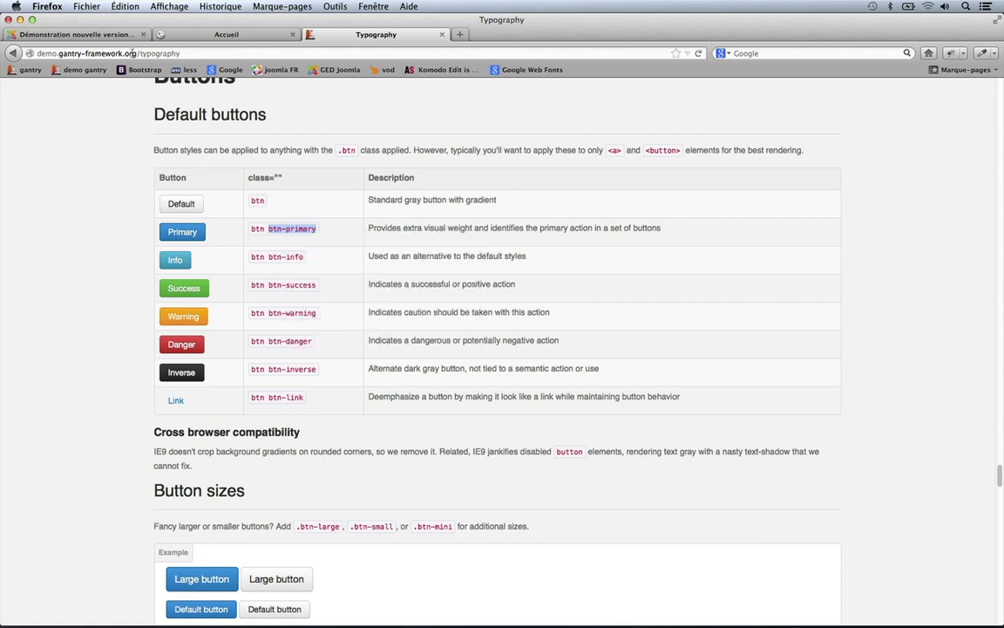
Assign the copied class "btn-primary" to the article's "Cliquez sur ce lien pour en savoir plus..." link through its element attributes
click(114, 36)
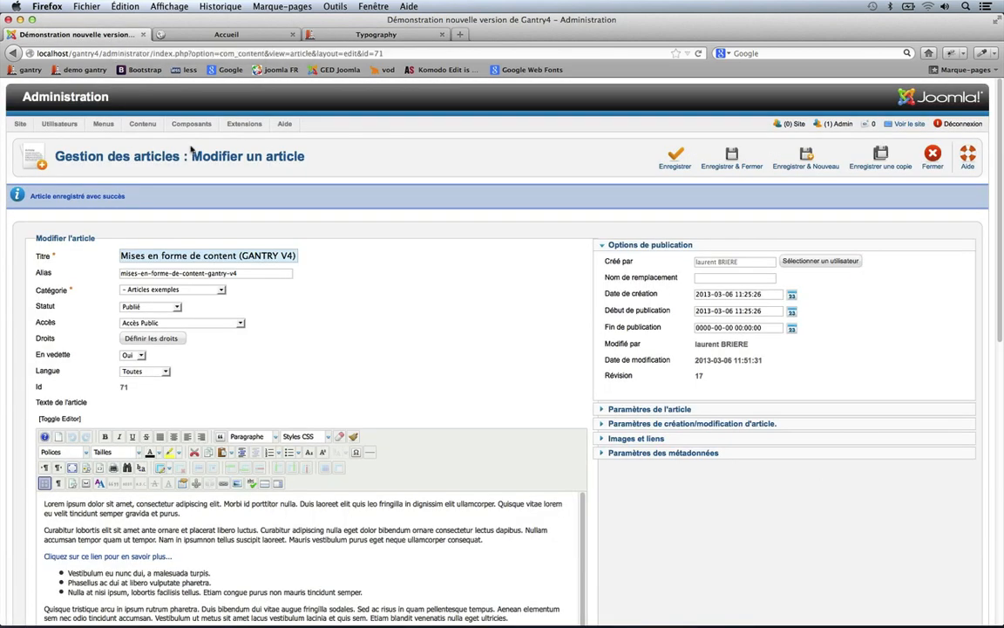
scroll(457, 357, down, 5)
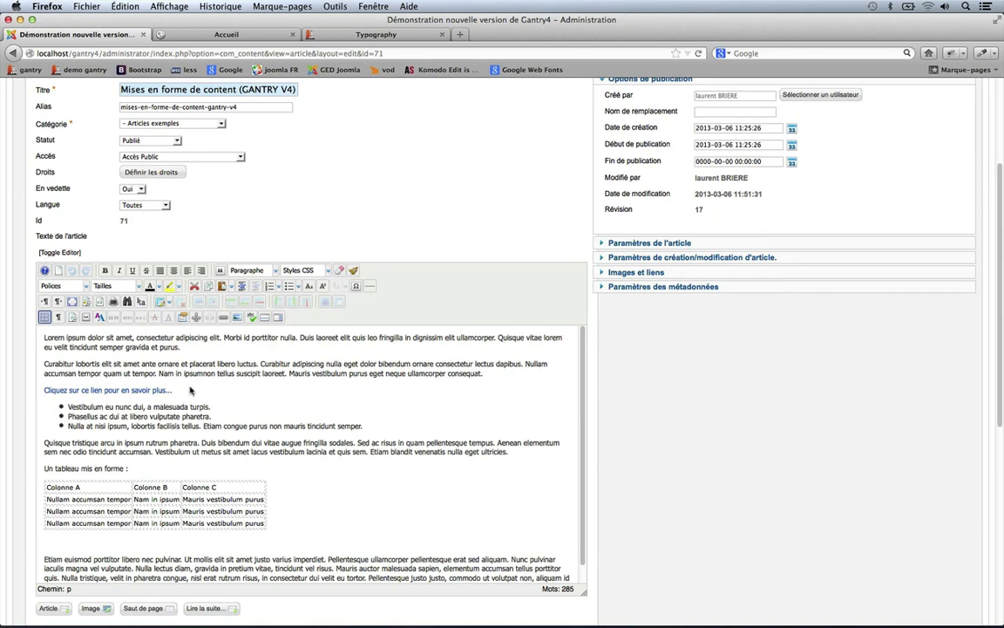
drag(174, 392, 43, 392)
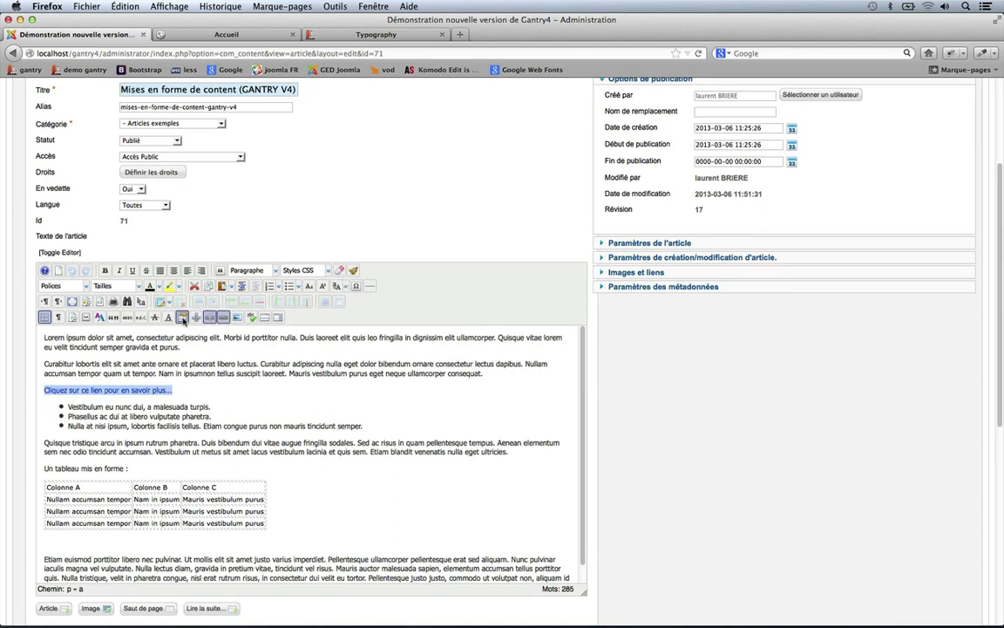
click(166, 286)
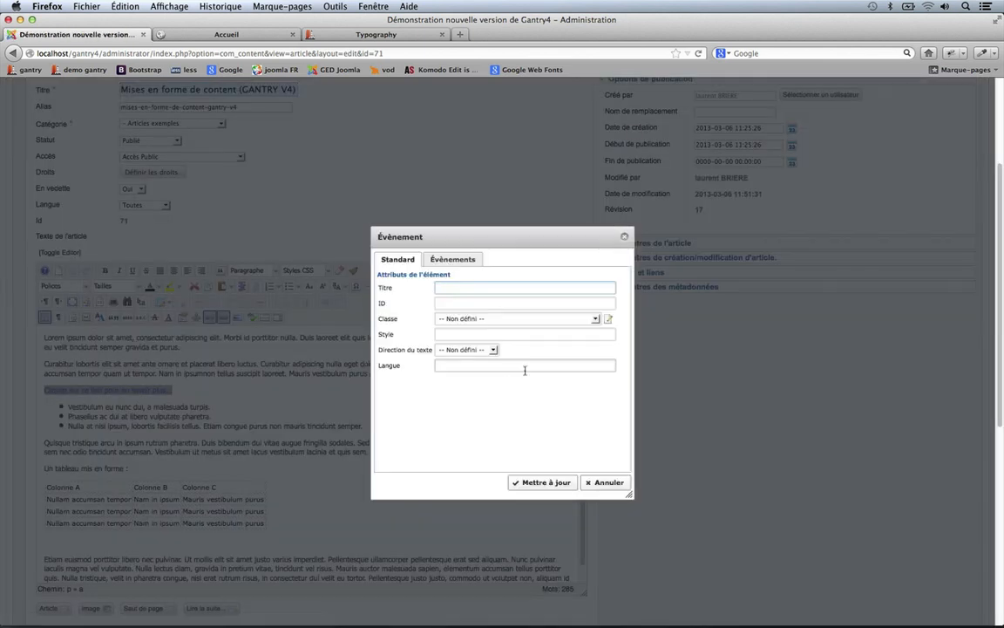
click(608, 318)
key(super+v)
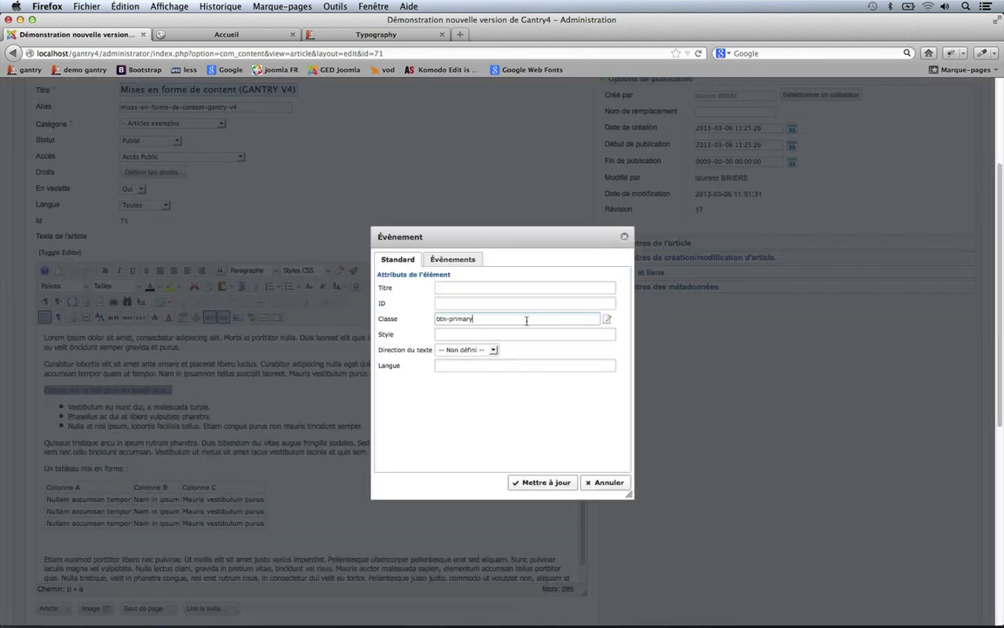
click(549, 486)
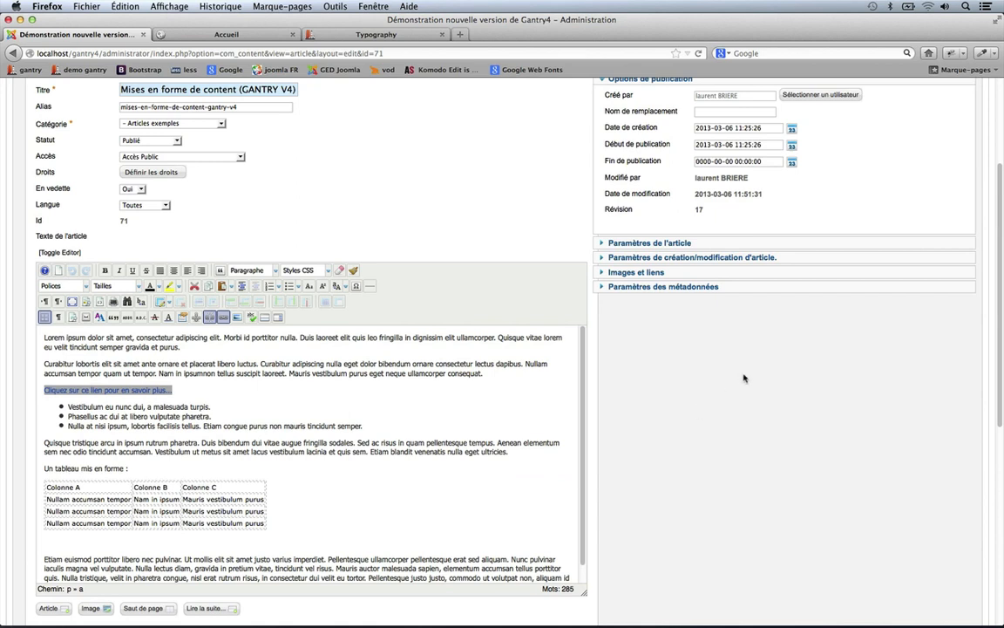
Save the article and check the "btn-primary" link on the site's home page
scroll(680, 377, up, 5)
click(675, 159)
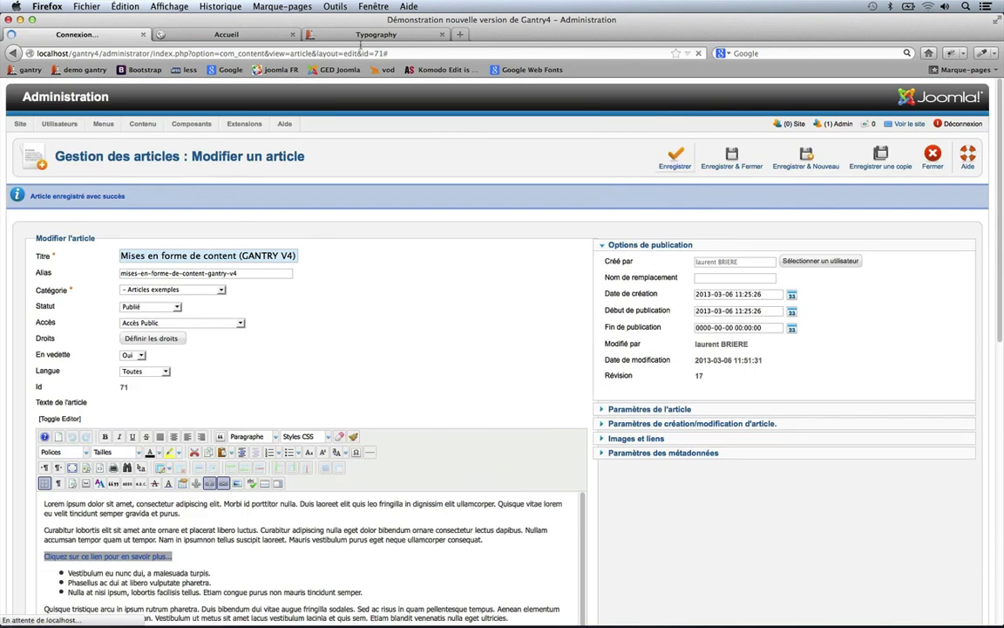
click(244, 34)
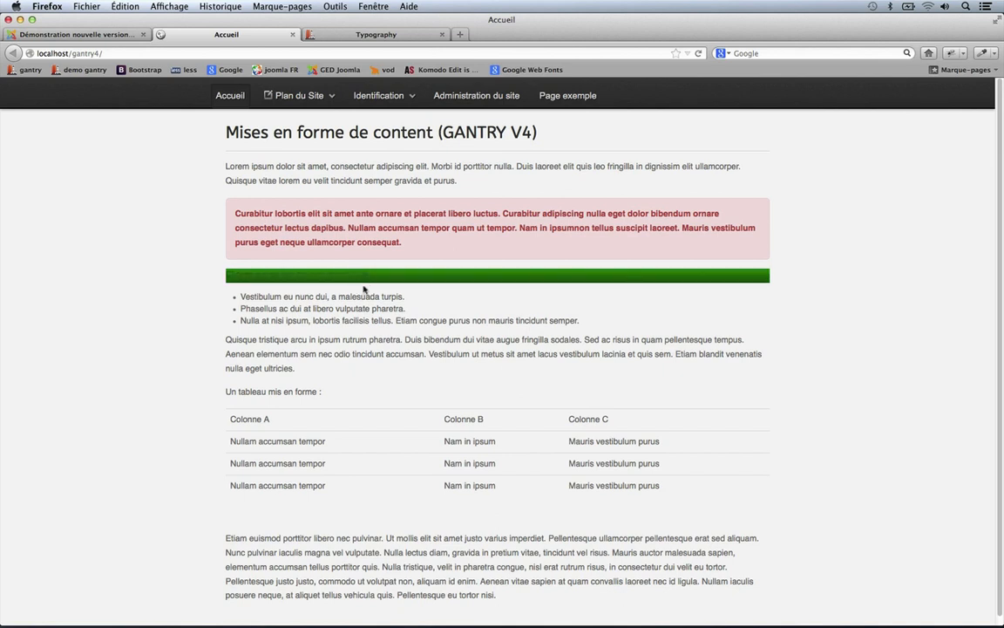
Check the Primary button's class on the Typography page, and open the HTML source of the article in the Joomla administration
click(359, 37)
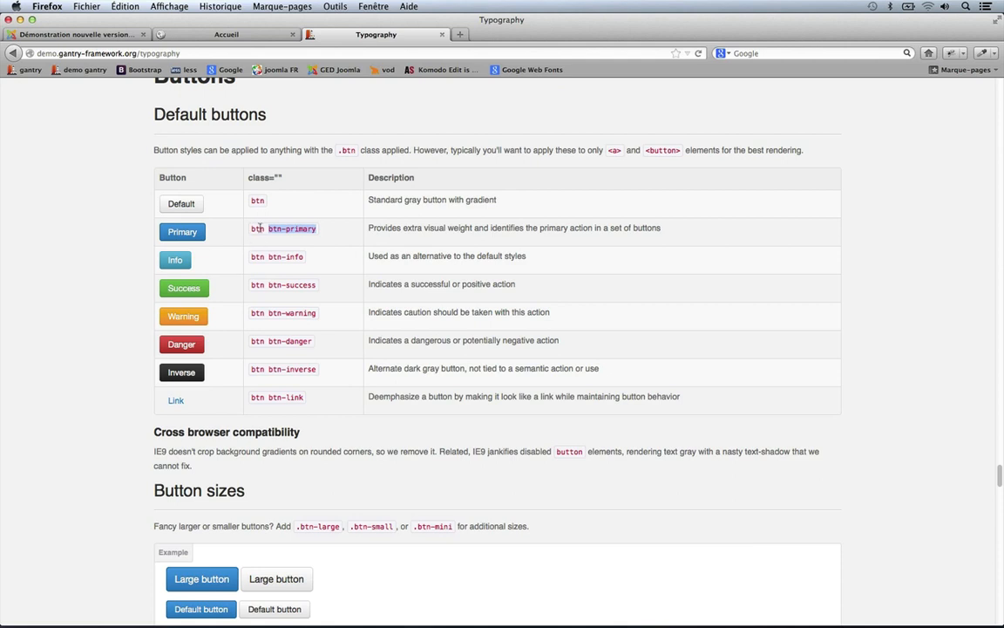
click(90, 38)
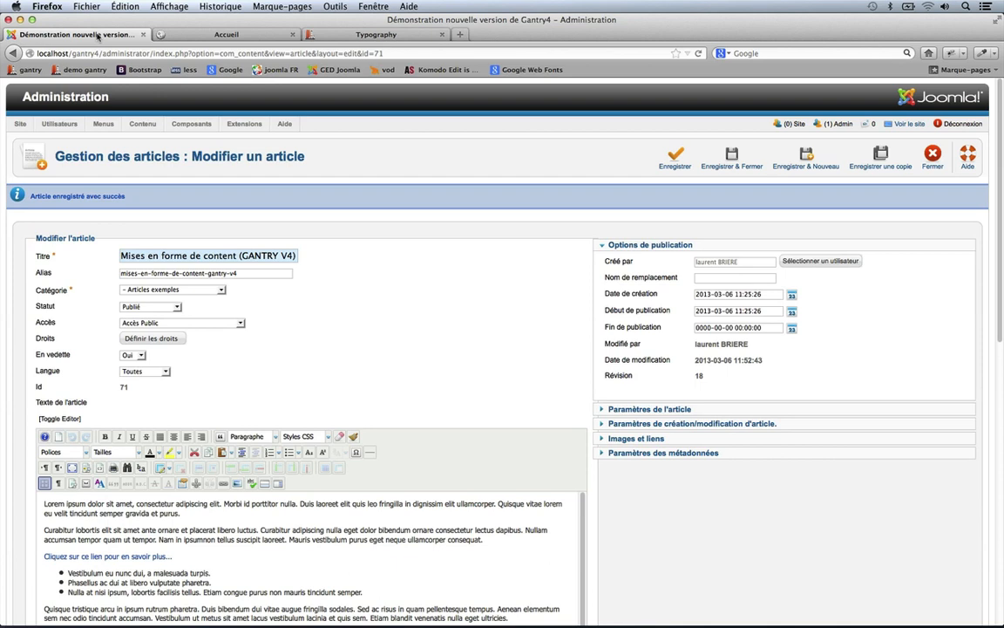
scroll(348, 285, down, 5)
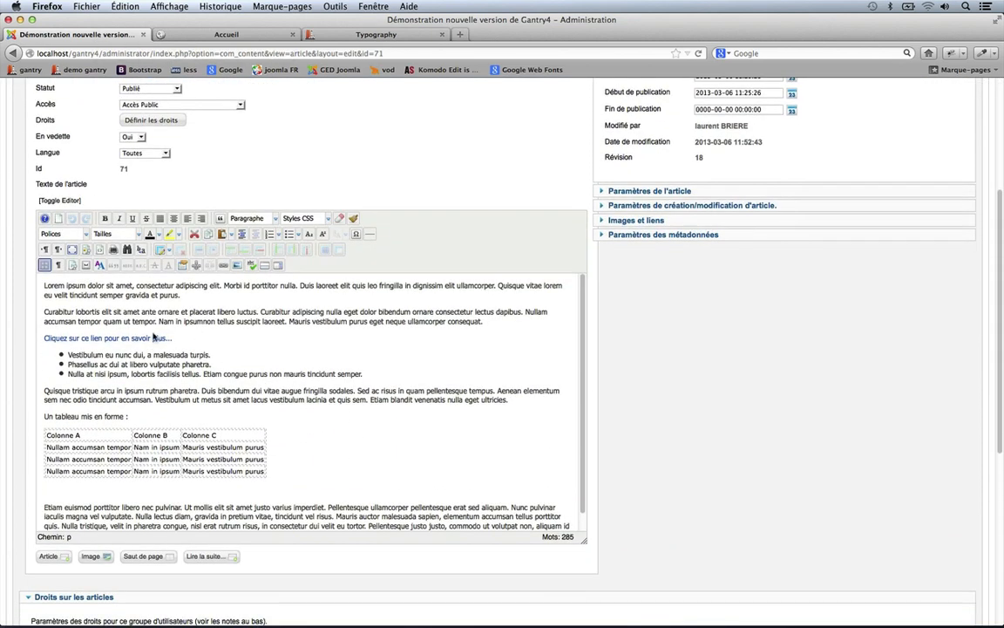
click(100, 251)
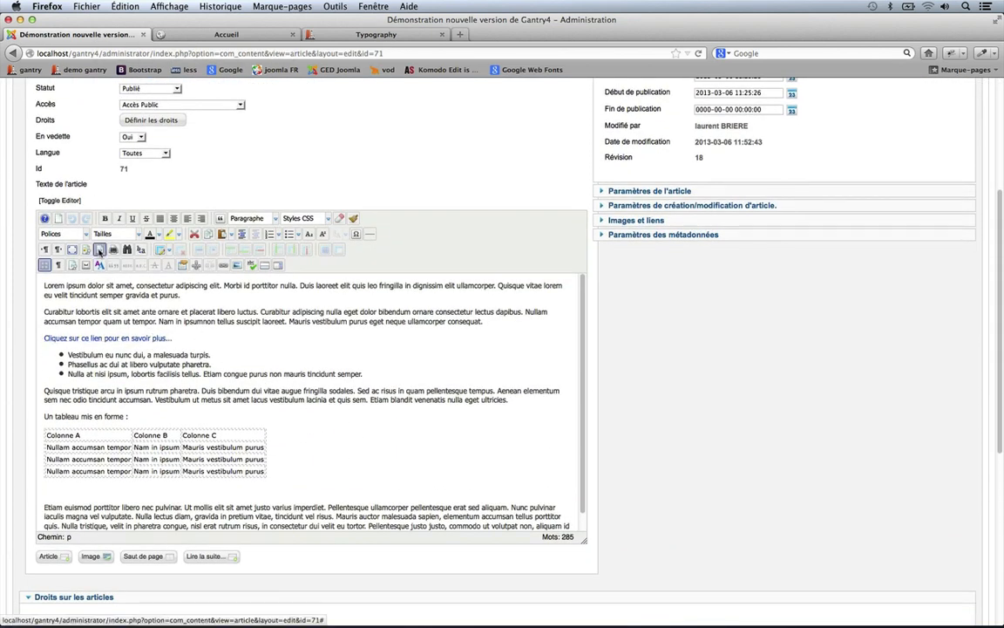
scroll(288, 325, down, 3)
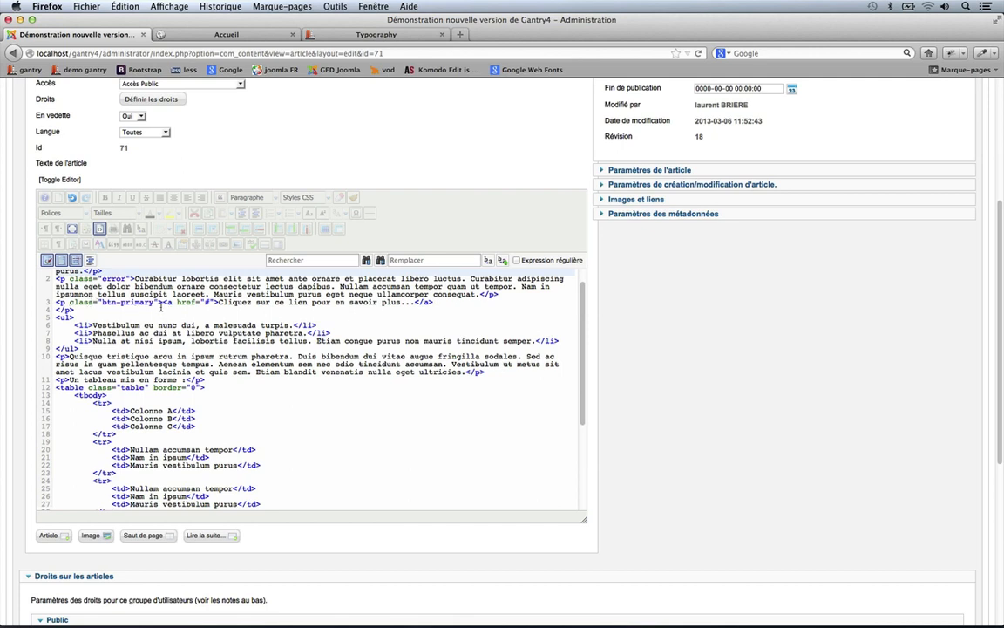
Move the class="btn-primary" attribute from the paragraph tag to the <a> tag of the "Cliquez sur ce lien pour en savoir plus..." link
drag(158, 302, 70, 303)
key(super+c)
key(BackSpace)
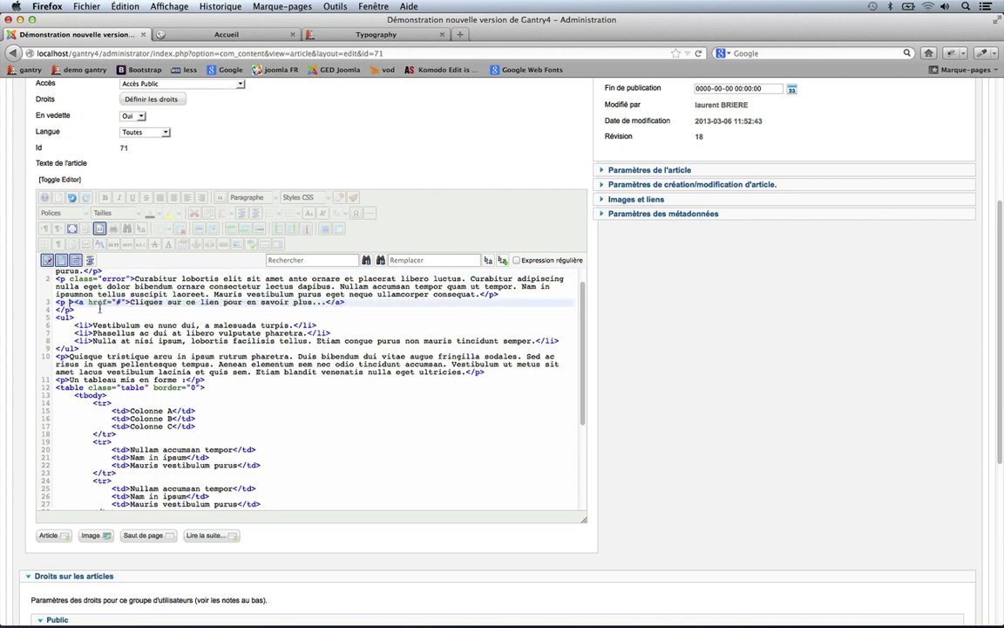
key(BackSpace)
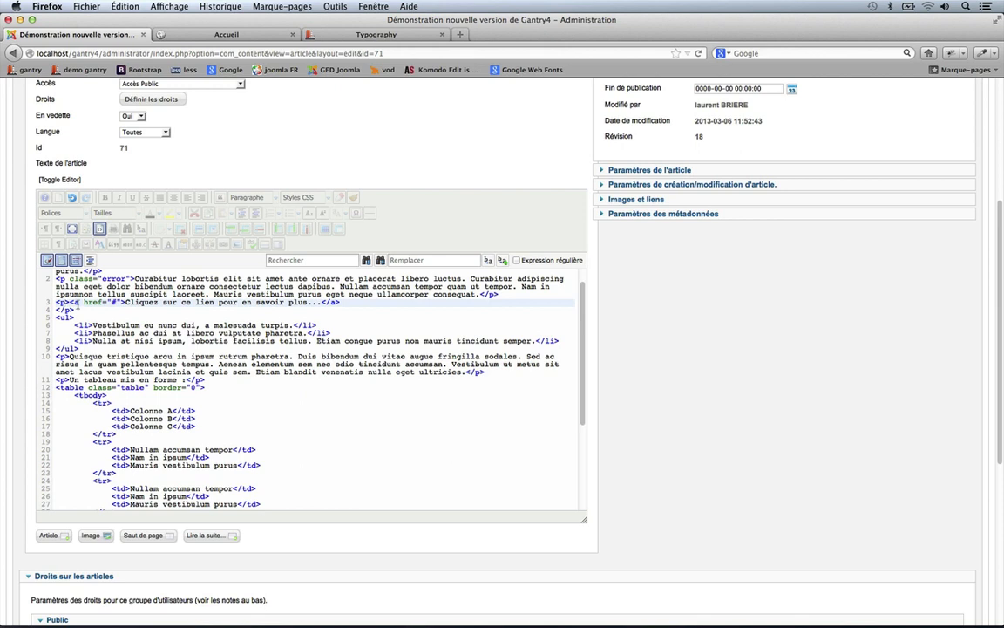
key(super+v)
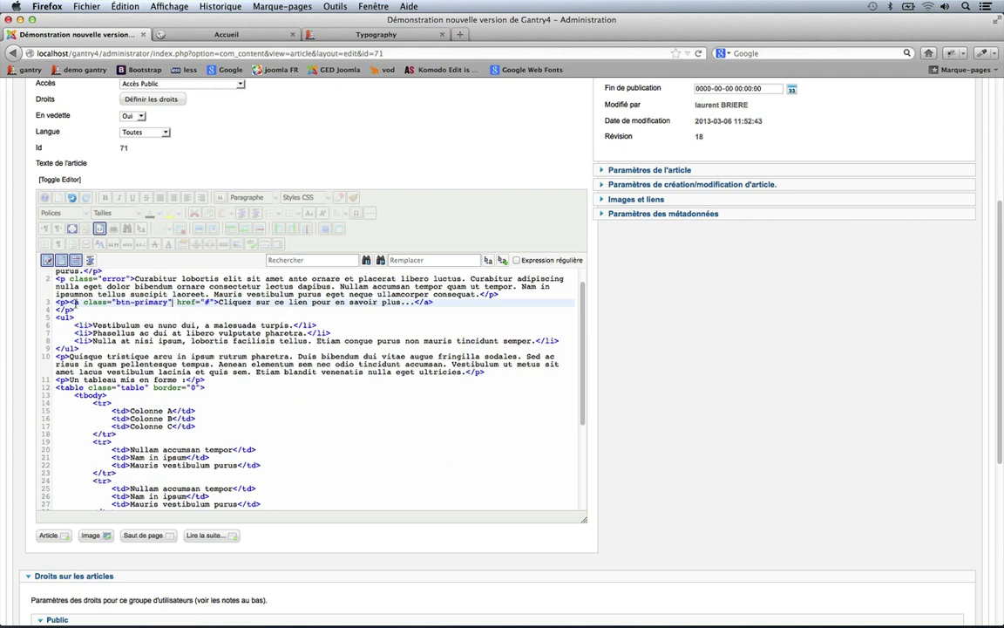
Add the class "btn" before "btn-primary" in the link's <a> tag and save the article
click(114, 301)
text(btn)
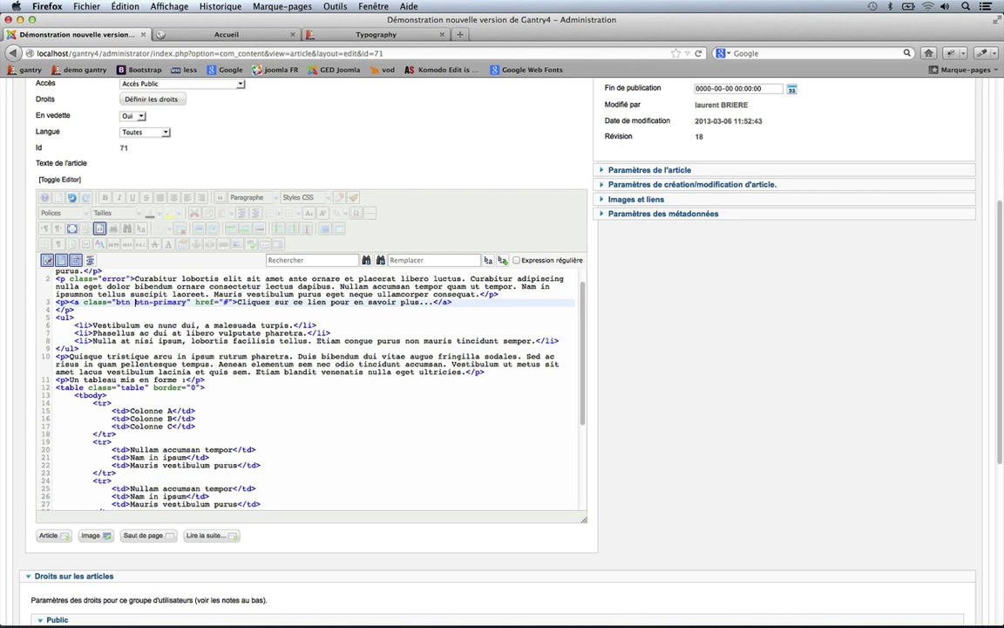
scroll(630, 318, up, 5)
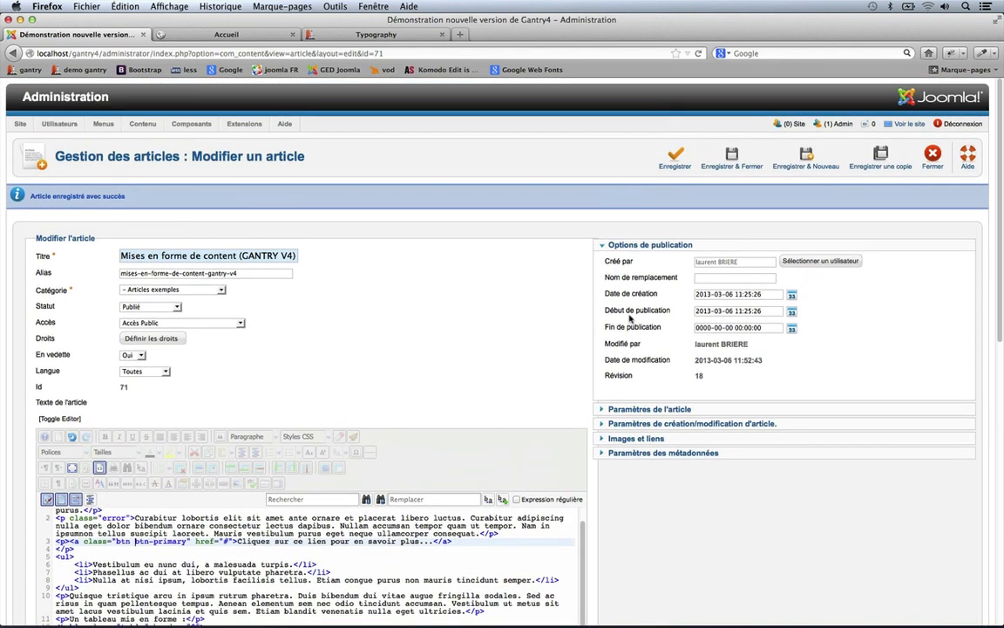
click(675, 157)
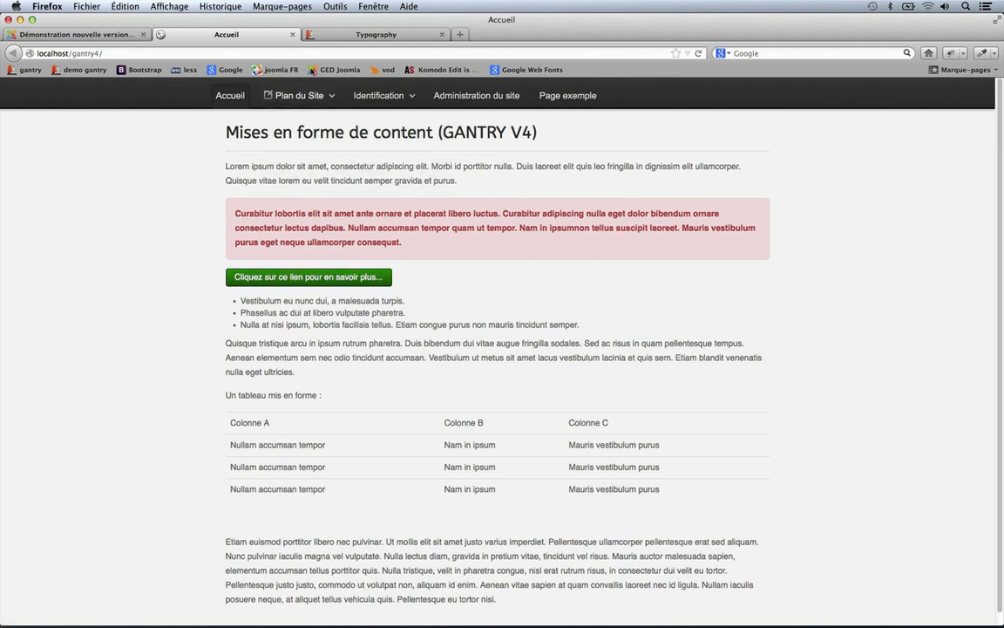
Copy the word "success" from the "btn btn-success" class in the Typography page's default buttons table
click(338, 36)
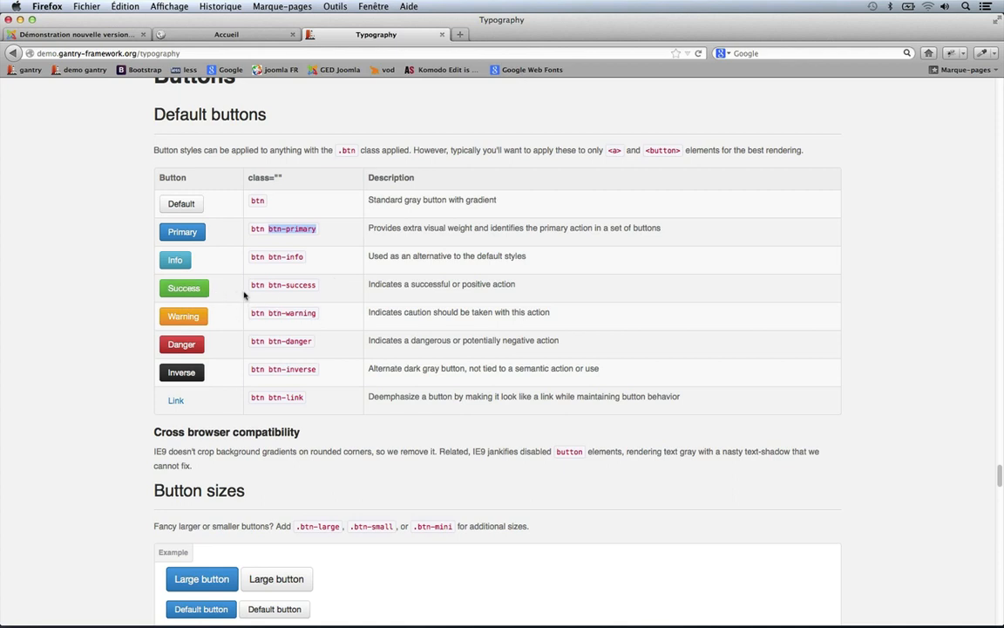
double_click(298, 286)
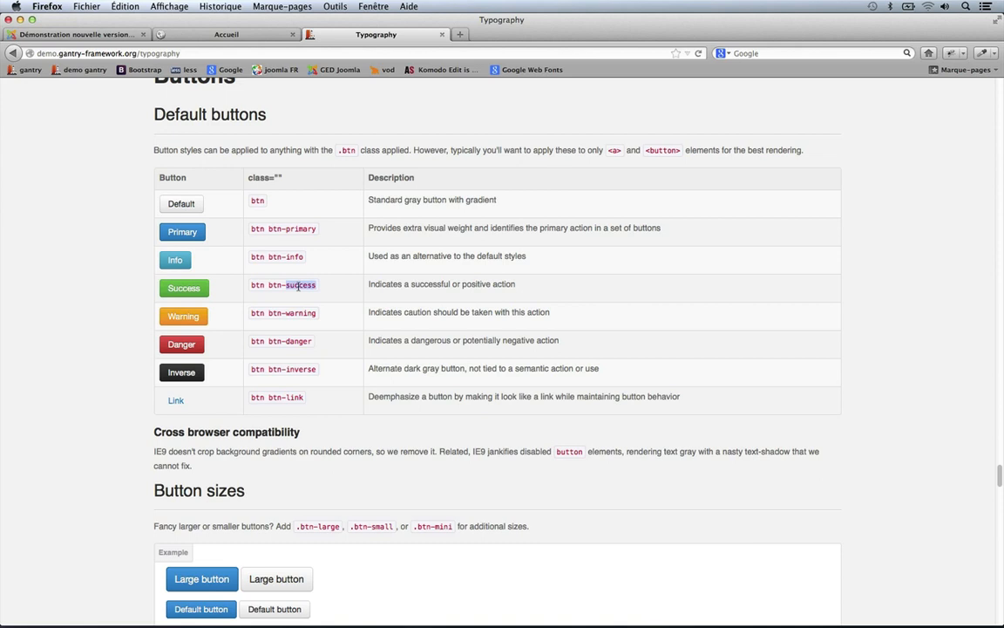
right_click(299, 287)
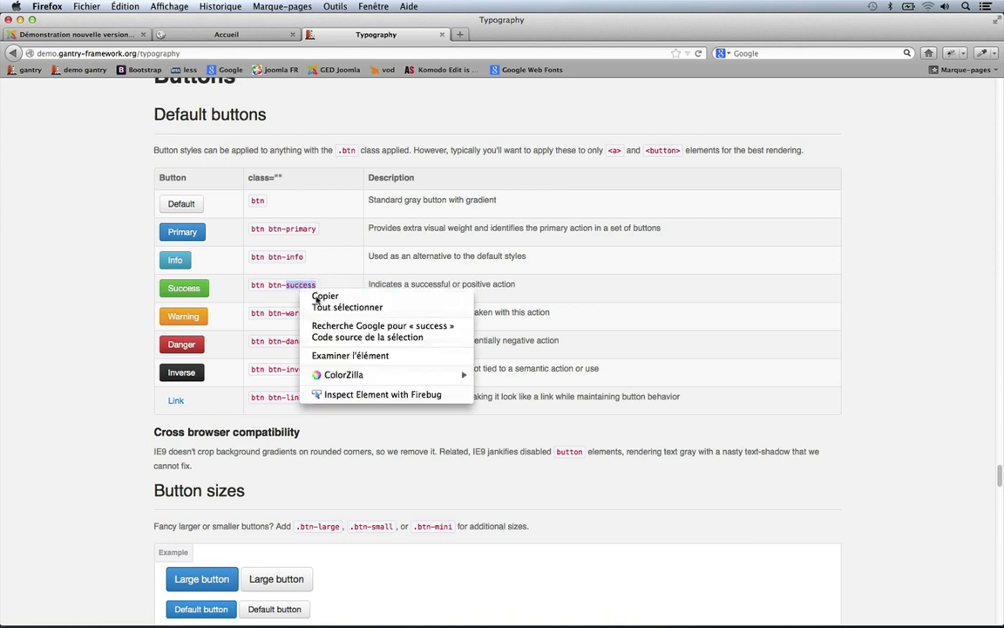
click(320, 296)
Replace "primary" with "success" in the link's class in the article's HTML source, giving "btn btn-success"
click(99, 32)
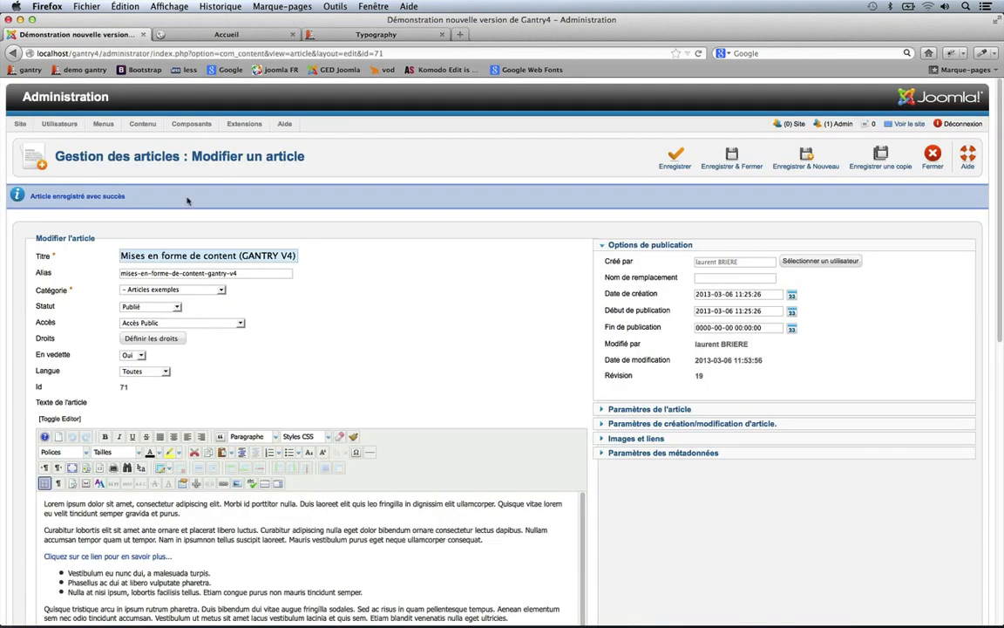
scroll(290, 280, down, 3)
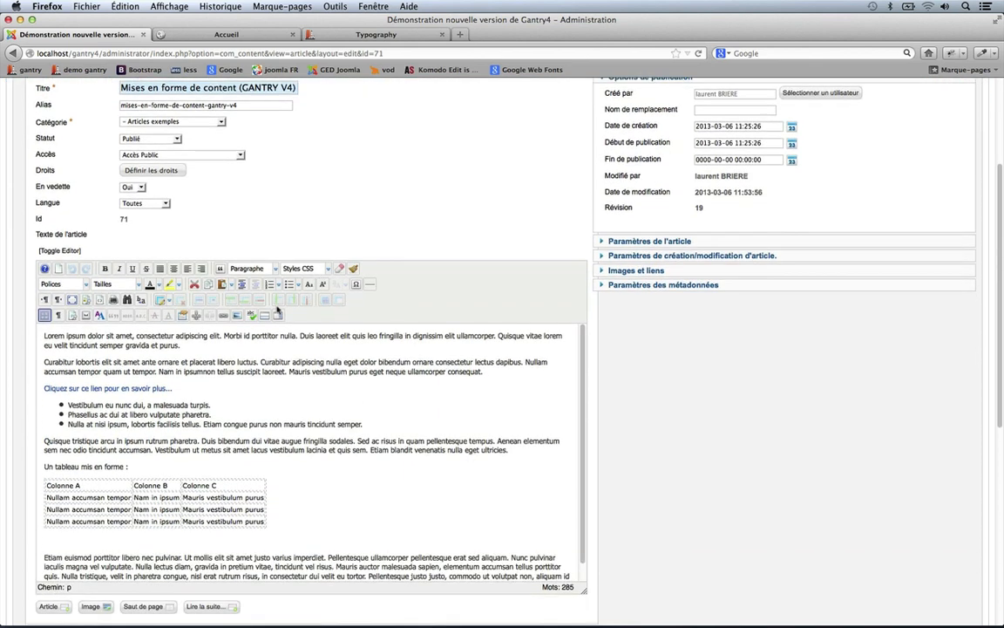
click(99, 299)
double_click(166, 392)
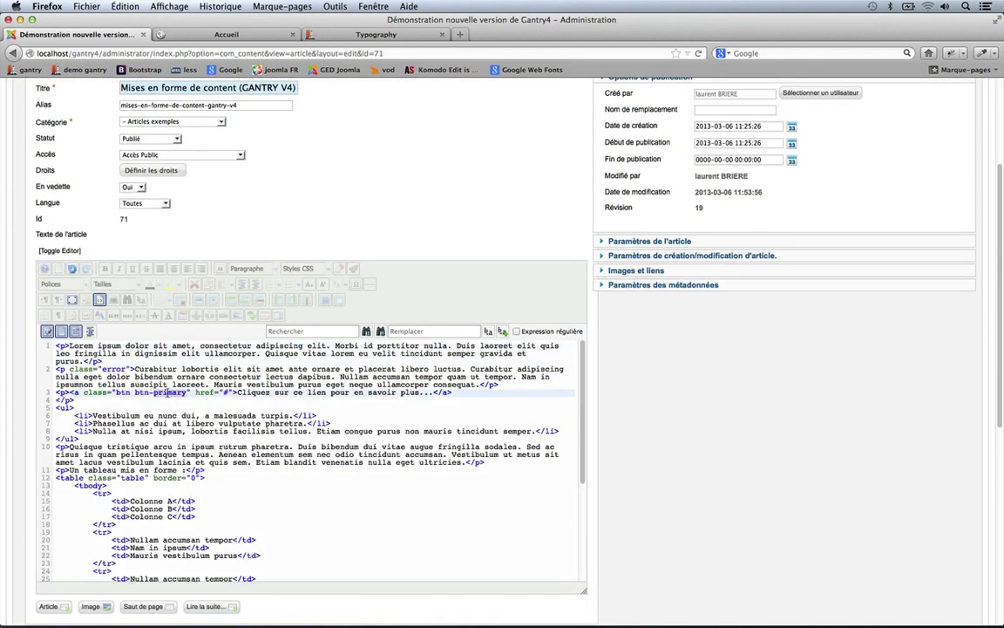
text(success)
Save the article and check the "btn-success" link on the site's home page
scroll(691, 386, up, 3)
click(676, 157)
click(256, 34)
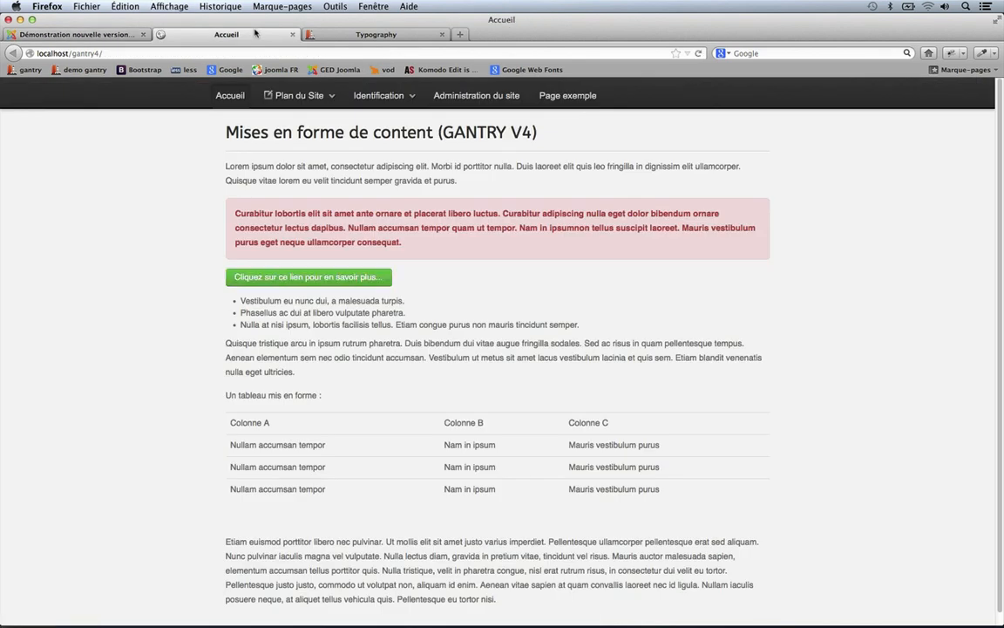